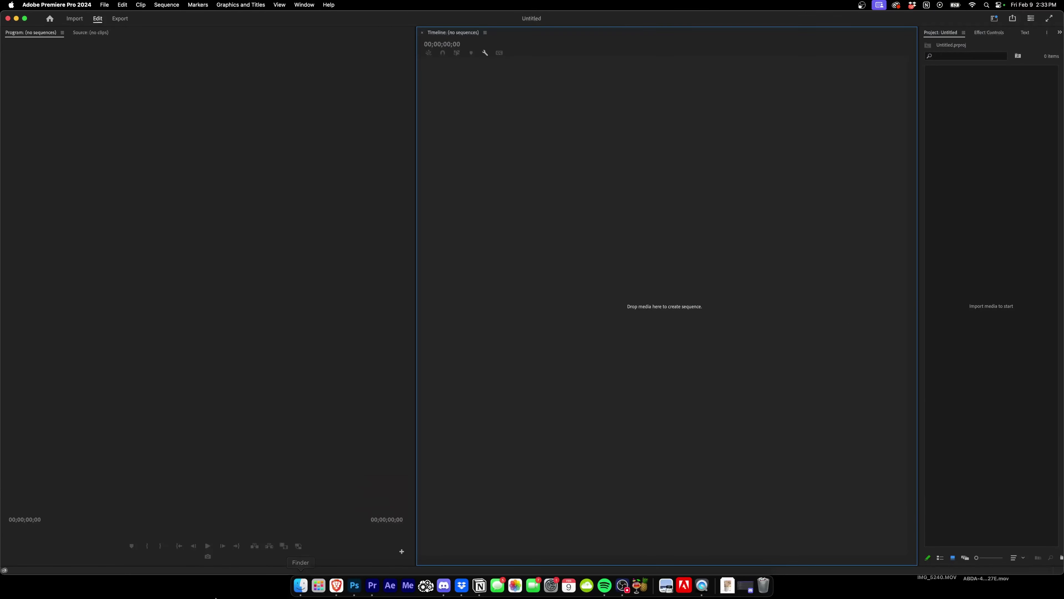
Step: Import C5638.MP4, C5639.MP4 and C5640.MP4 from Finder into the Project panel
{"action": "left_click", "coordinate": [305, 588]}
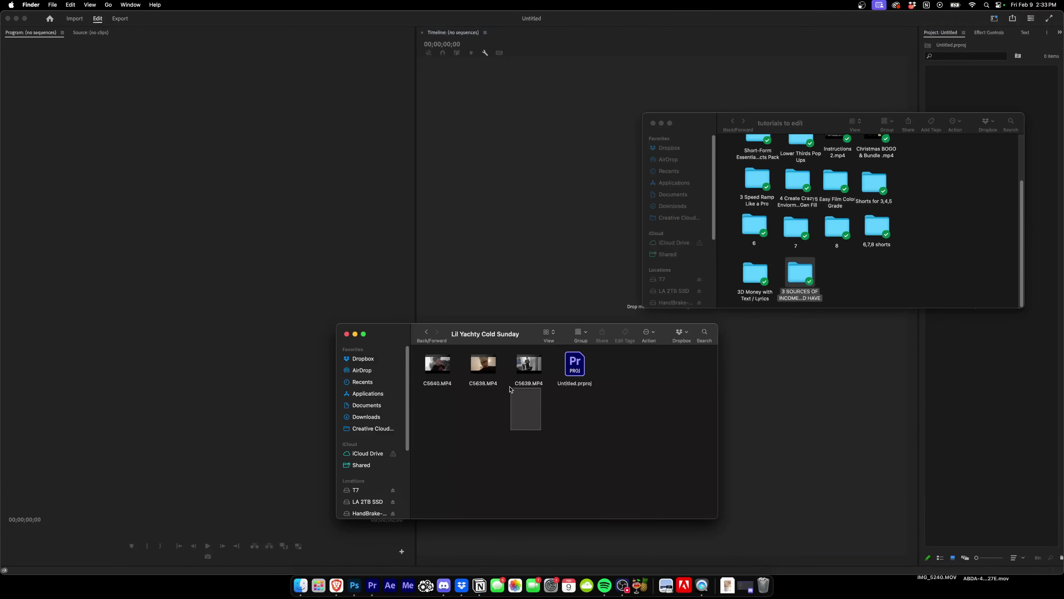
{"action": "left_click_drag", "start_coordinate": [445, 371], "coordinate": [949, 371]}
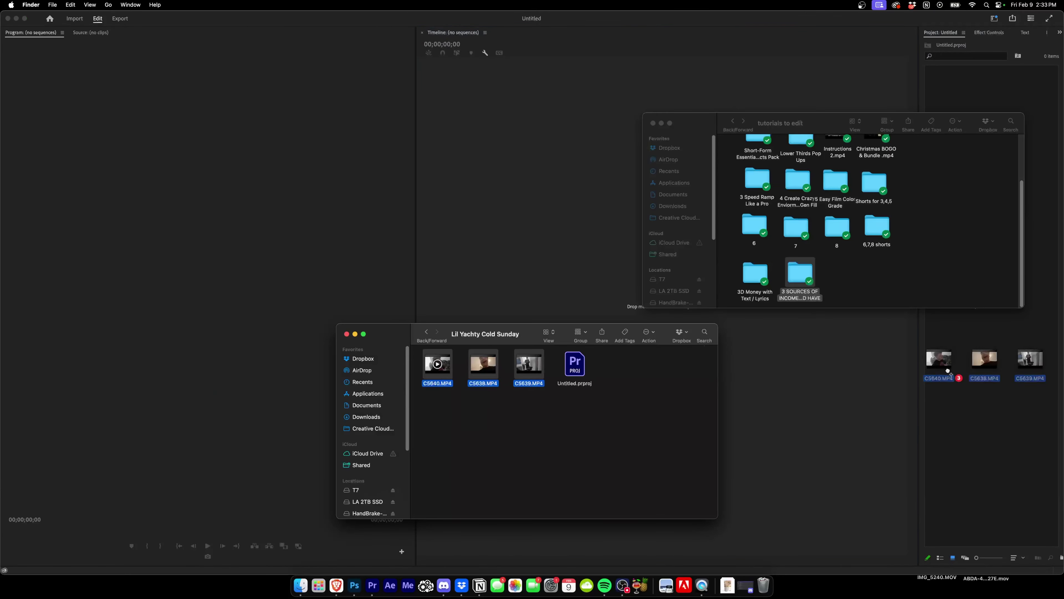
{"action": "left_click", "coordinate": [1001, 416]}
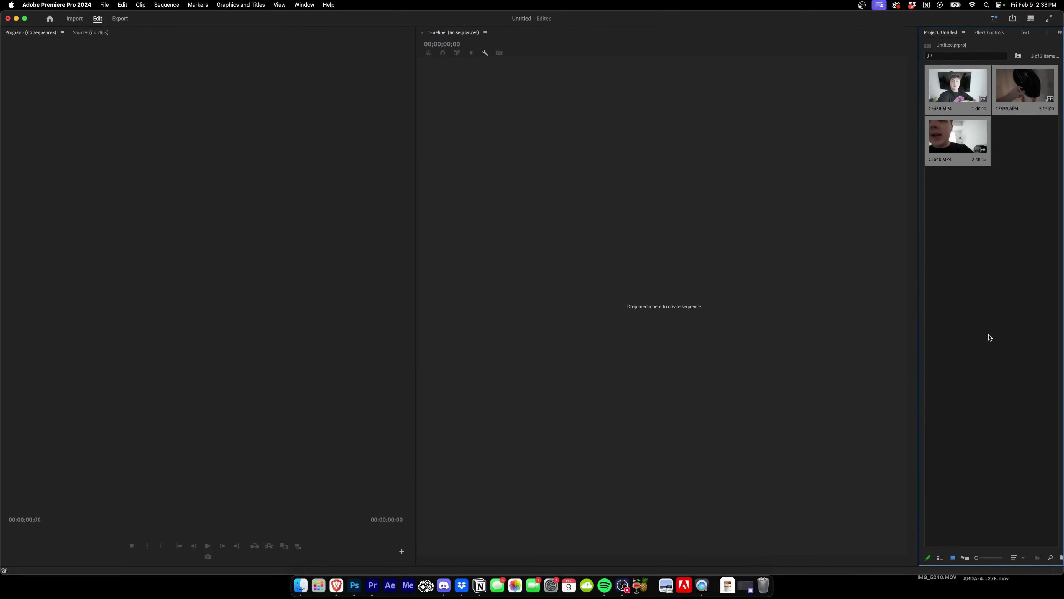
Step: Widen the Project panel and preview C5639.MP4 at the living room shot in the Source monitor
{"action": "left_click_drag", "start_coordinate": [913, 299], "coordinate": [833, 297]}
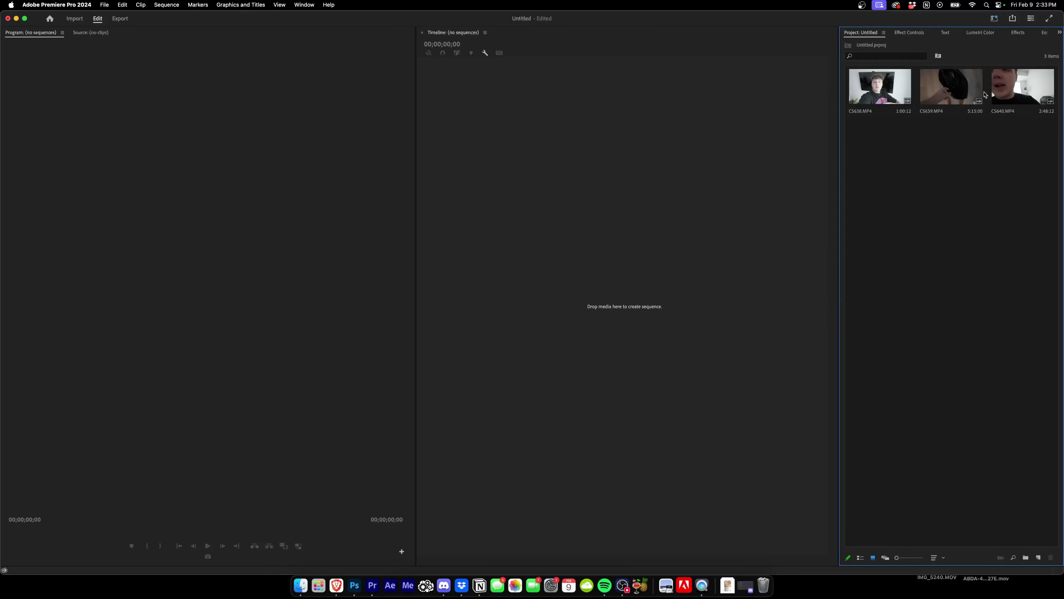
{"action": "double_click", "coordinate": [960, 90]}
{"action": "left_click_drag", "start_coordinate": [200, 543], "coordinate": [69, 546]}
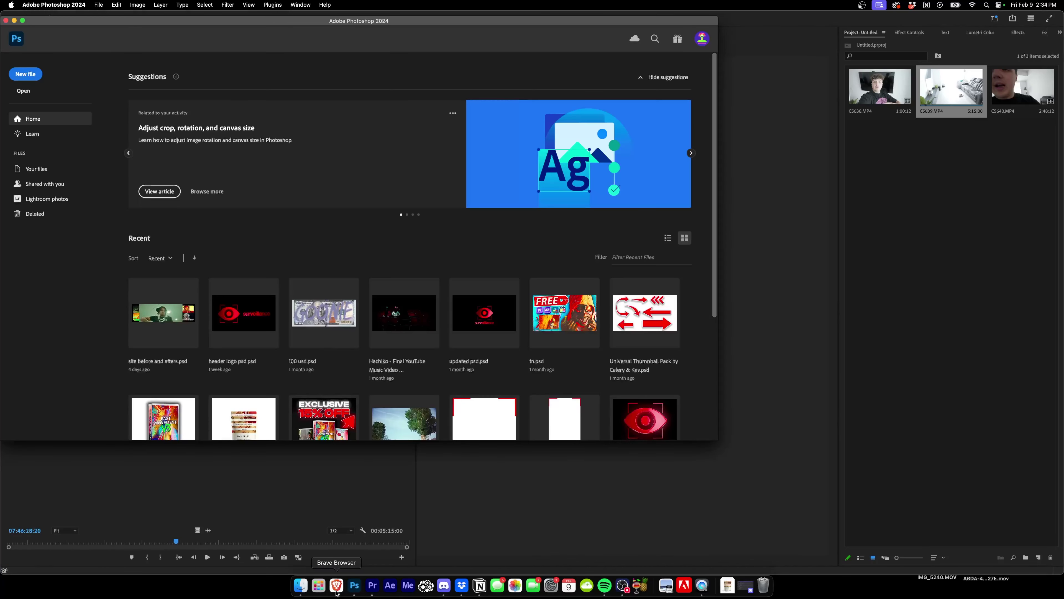
Step: Create a blank Untitled-1 document with the 1920 x 1080 px preset
{"action": "left_click", "coordinate": [25, 74]}
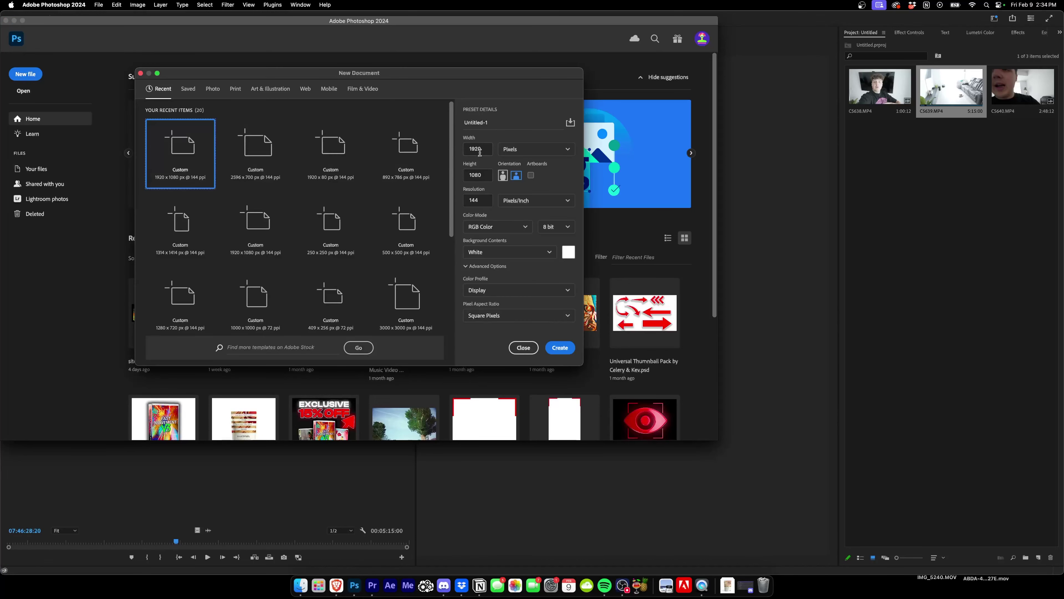
{"action": "left_click", "coordinate": [560, 348]}
{"action": "left_click", "coordinate": [336, 584]}
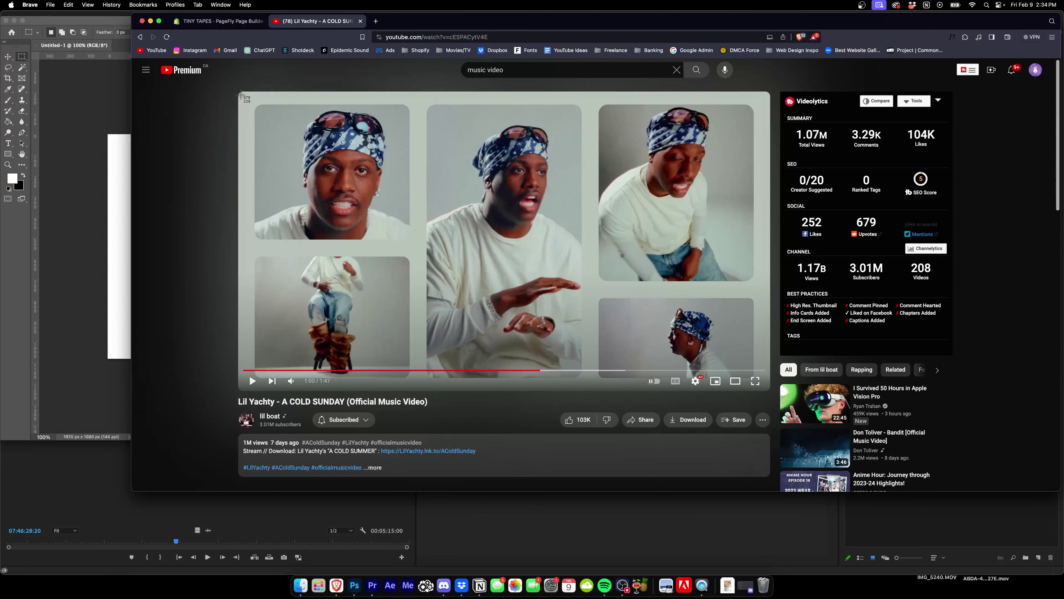
Step: Screenshot the five-panel collage frame from the YouTube player, then return to Photoshop
{"action": "left_click_drag", "start_coordinate": [239, 95], "coordinate": [769, 390]}
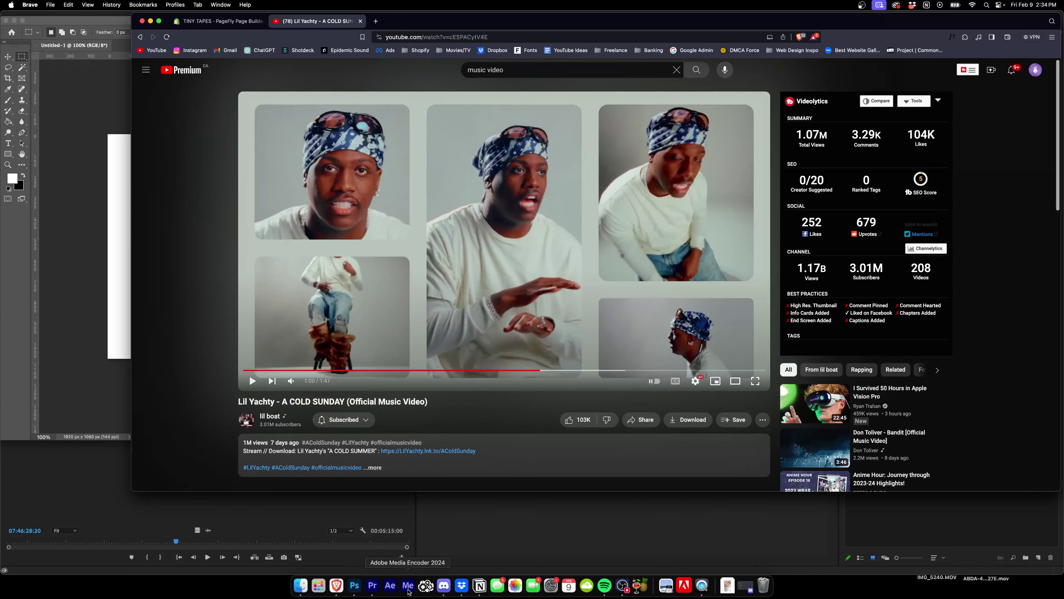
{"action": "left_click", "coordinate": [355, 585]}
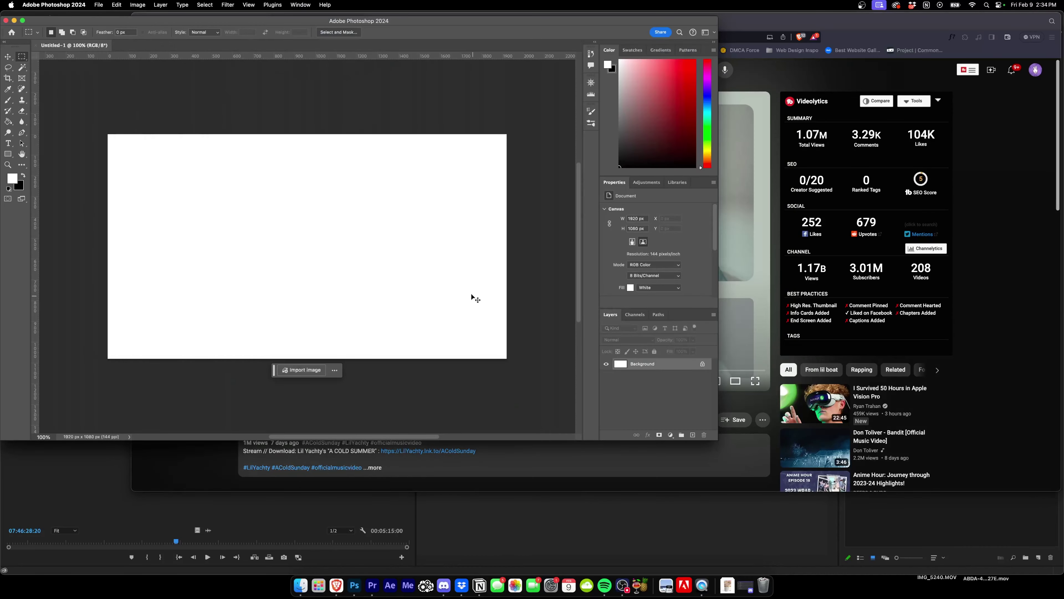
Step: Paste the collage screenshot, scale it to fill the 1920 x 1080 canvas, and unlock the Background
{"action": "key", "text": "super+v"}
{"action": "key", "text": "super+t"}
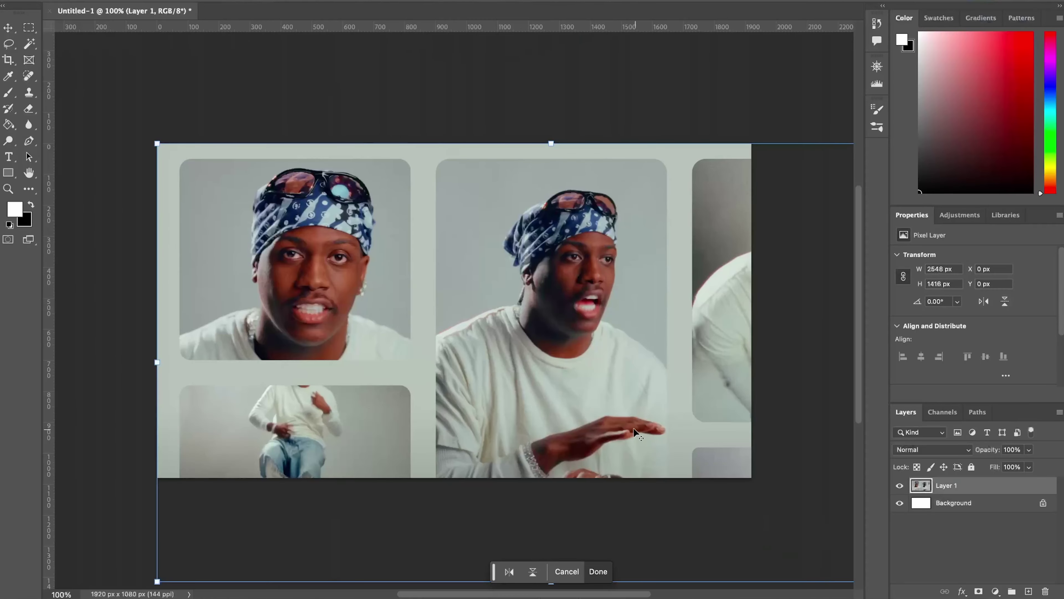
{"action": "key", "text": "super+minus"}
{"action": "left_click_drag", "start_coordinate": [797, 515], "coordinate": [683, 474]}
{"action": "scroll", "coordinate": [600, 438], "scroll_direction": "up", "scroll_amount": 6}
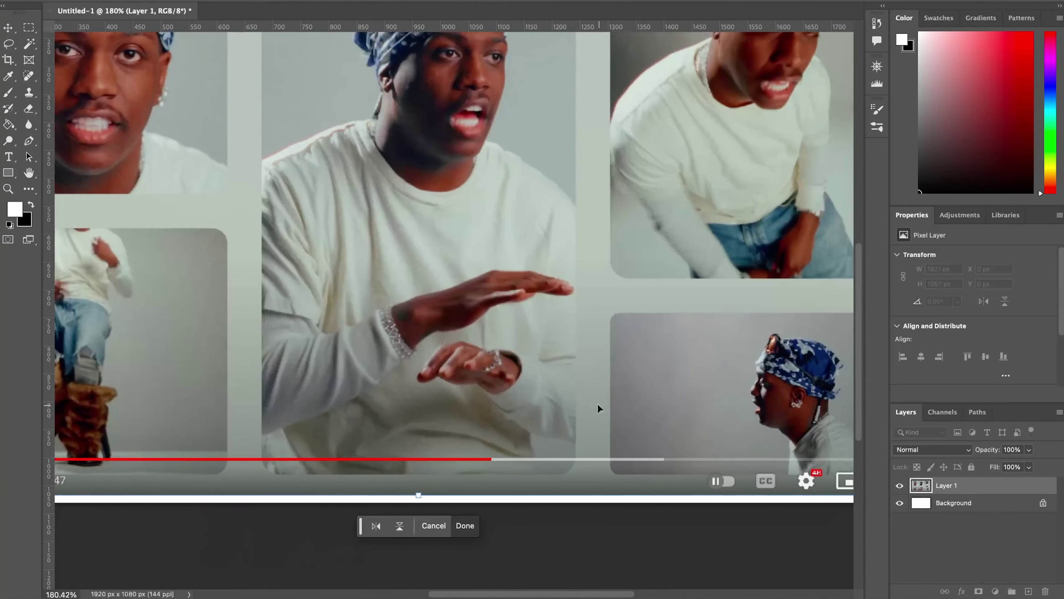
{"action": "scroll", "coordinate": [596, 404], "scroll_direction": "down", "scroll_amount": 2}
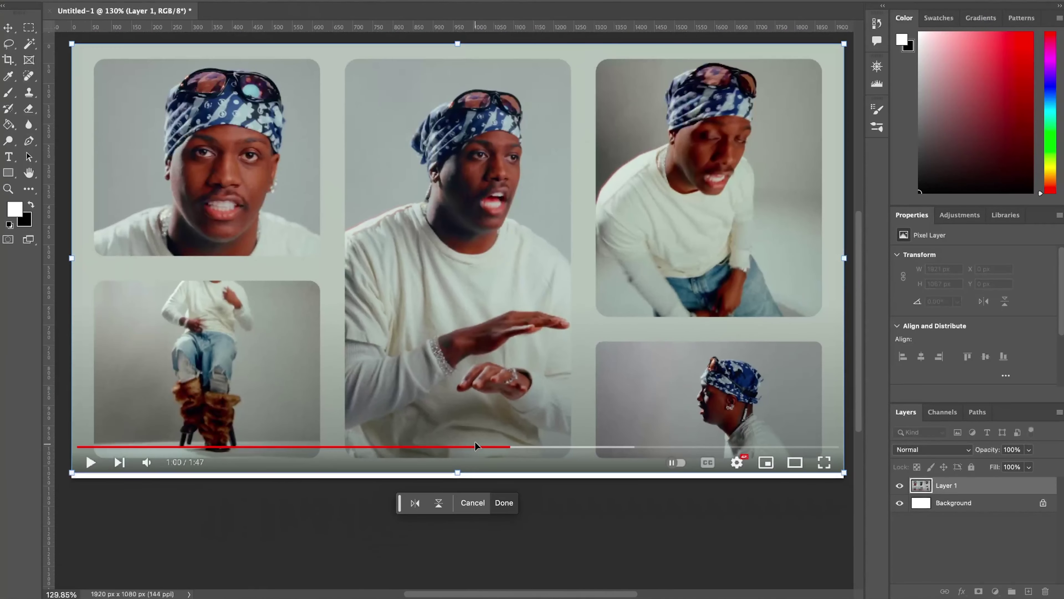
{"action": "left_click_drag", "start_coordinate": [455, 476], "coordinate": [457, 480]}
{"action": "left_click", "coordinate": [10, 26]}
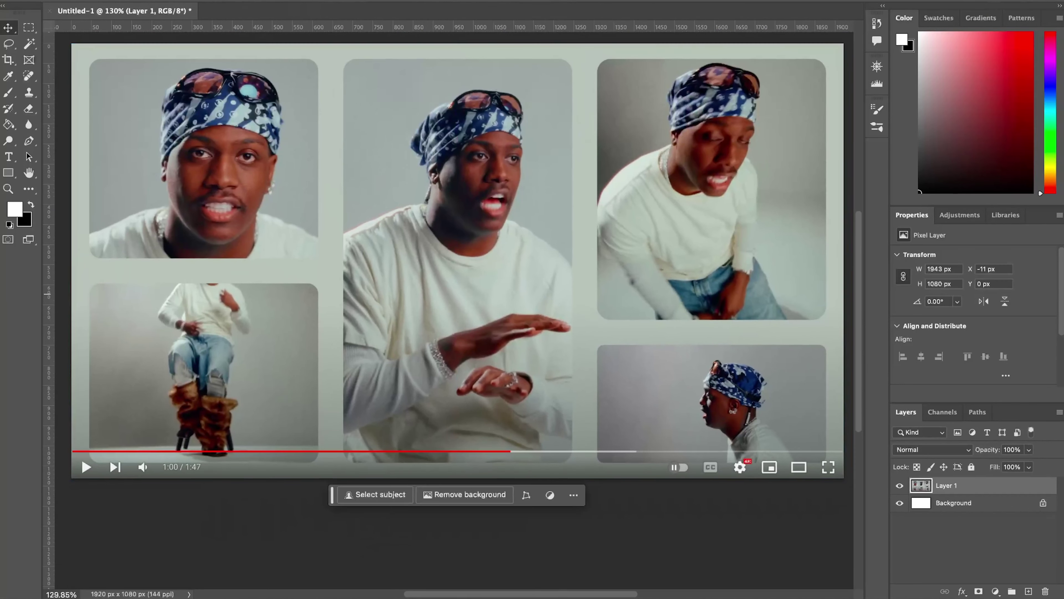
{"action": "left_click", "coordinate": [1043, 506]}
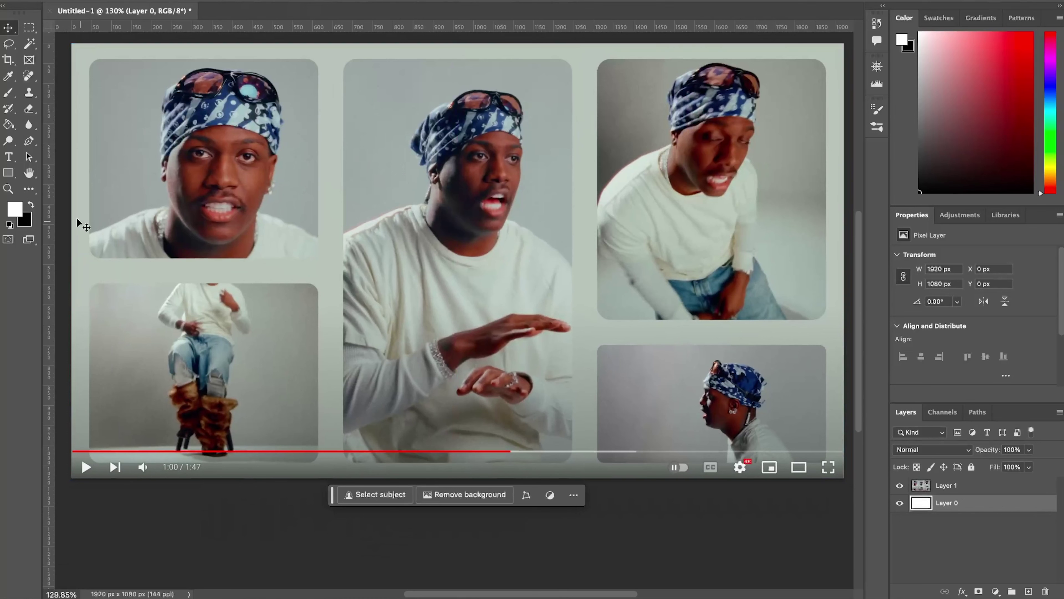
{"action": "right_click", "coordinate": [6, 180]}
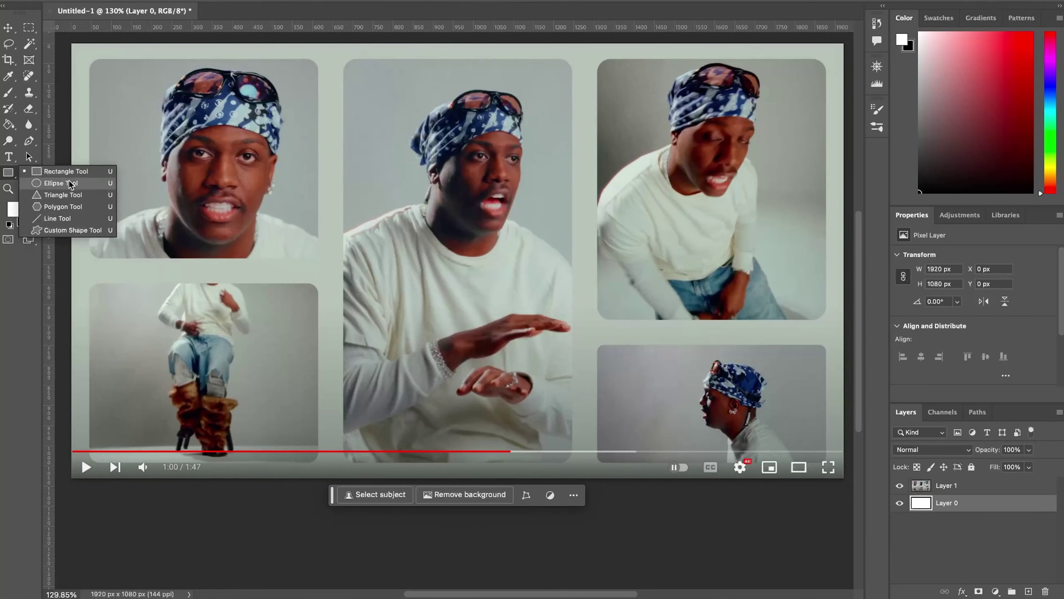
Step: Draw a rounded rectangle over the top-left panel and move Rectangle 1 above Layer 1
{"action": "left_click", "coordinate": [64, 172]}
{"action": "scroll", "coordinate": [111, 98], "scroll_direction": "up", "scroll_amount": 4}
{"action": "scroll", "coordinate": [111, 98], "scroll_direction": "left", "scroll_amount": 5}
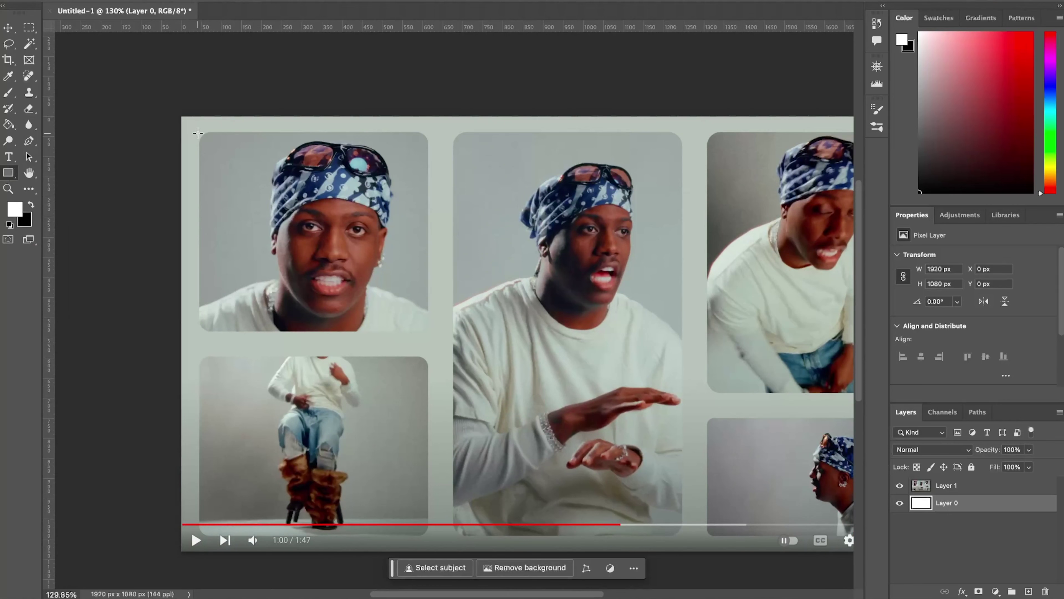
{"action": "left_click_drag", "start_coordinate": [197, 133], "coordinate": [430, 332]}
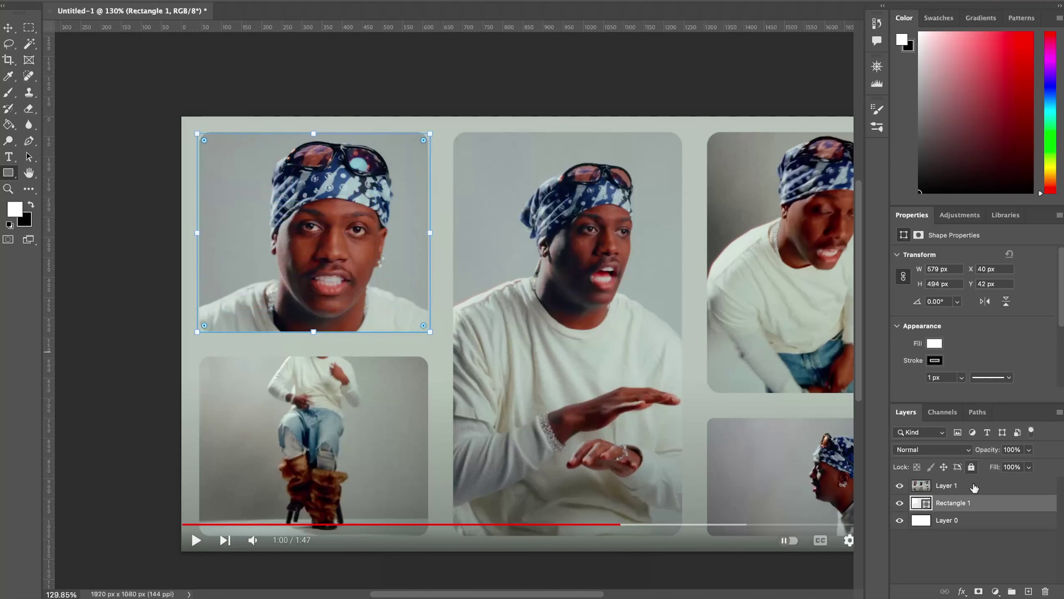
{"action": "left_click_drag", "start_coordinate": [972, 507], "coordinate": [970, 484]}
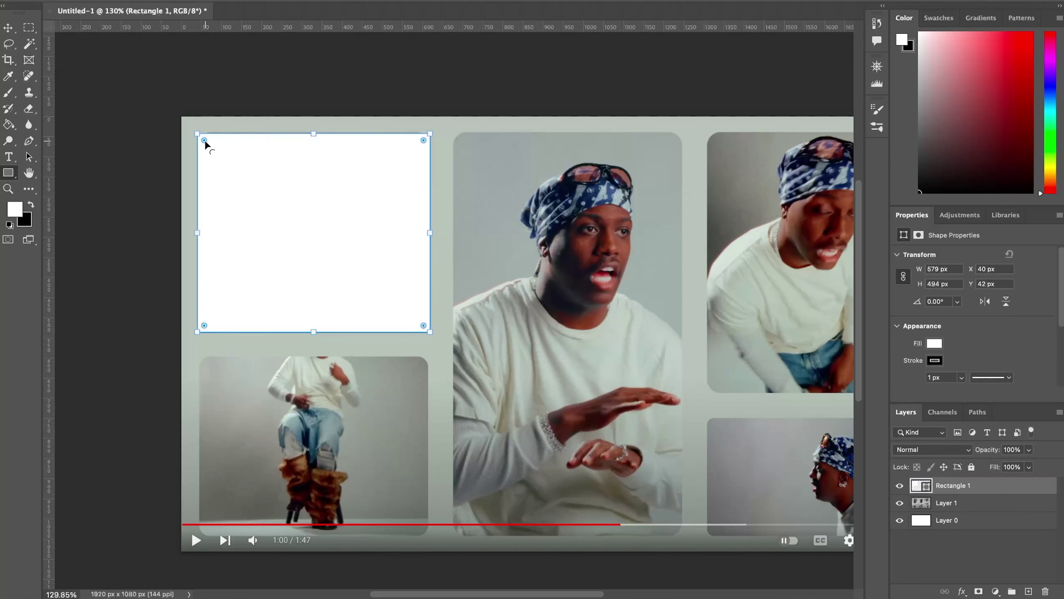
{"action": "mouse_move", "coordinate": [204, 141]}
{"action": "left_mouse_down"}
{"action": "mouse_move", "coordinate": [220, 157]}
{"action": "mouse_move", "coordinate": [212, 152]}
{"action": "left_mouse_up"}
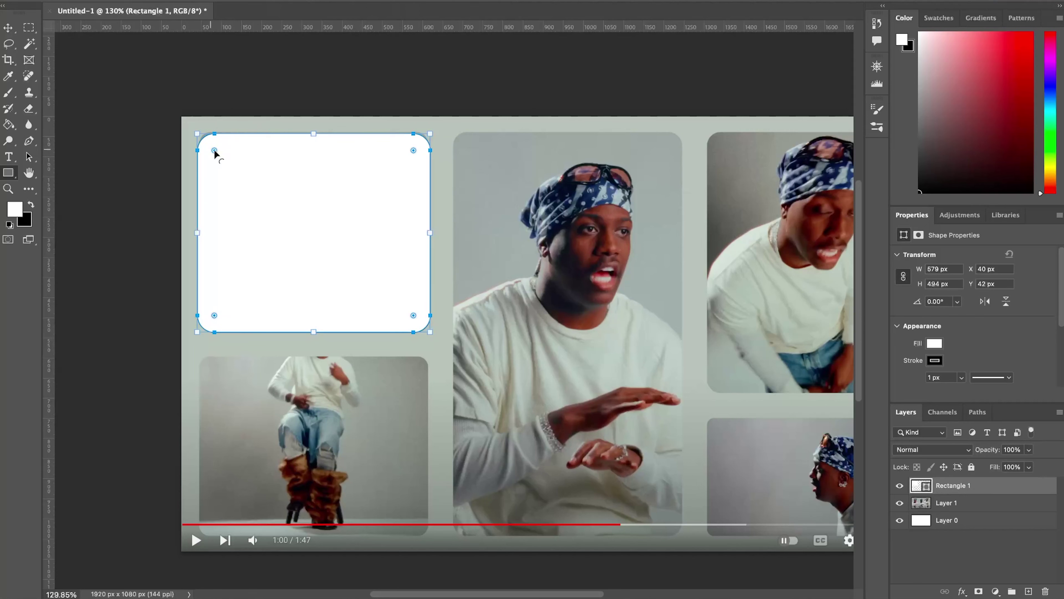
{"action": "key", "text": "v"}
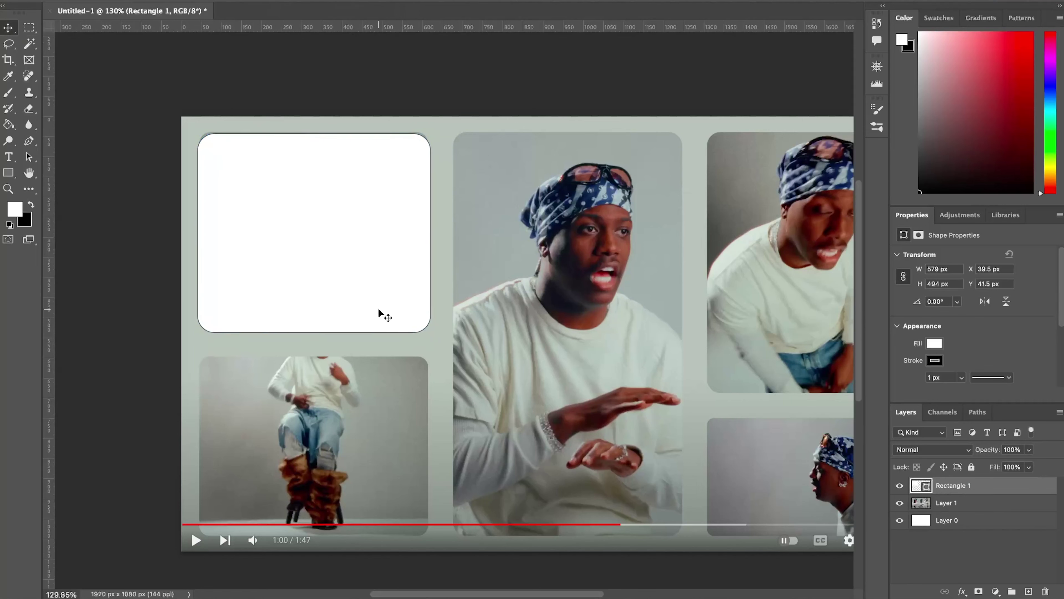
Step: Draw rounded rectangles over the lower-left and tall centre panels
{"action": "scroll", "coordinate": [380, 302], "scroll_direction": "down", "scroll_amount": 2}
{"action": "scroll", "coordinate": [387, 300], "scroll_direction": "up", "scroll_amount": 3}
{"action": "scroll", "coordinate": [391, 301], "scroll_direction": "down", "scroll_amount": 2}
{"action": "scroll", "coordinate": [393, 301], "scroll_direction": "down", "scroll_amount": 1}
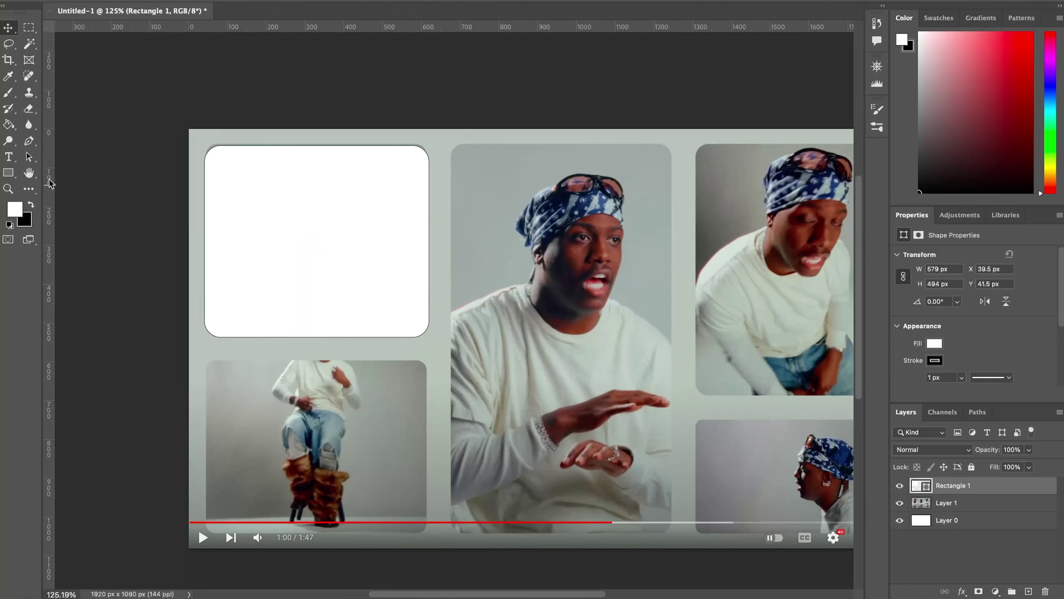
{"action": "left_click", "coordinate": [8, 173]}
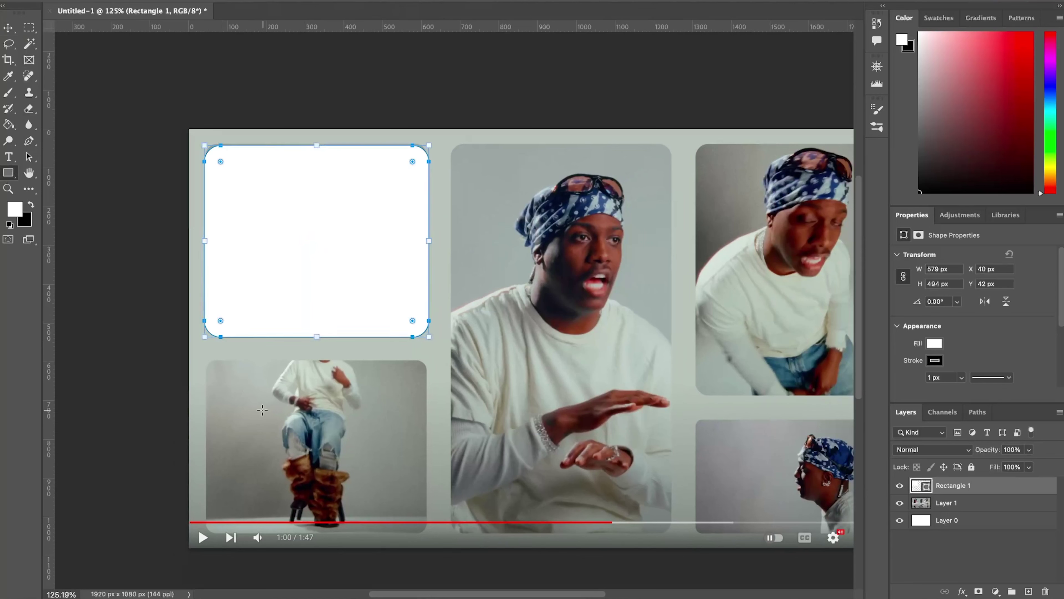
{"action": "left_click_drag", "start_coordinate": [206, 361], "coordinate": [426, 533]}
{"action": "left_click_drag", "start_coordinate": [418, 369], "coordinate": [410, 378]}
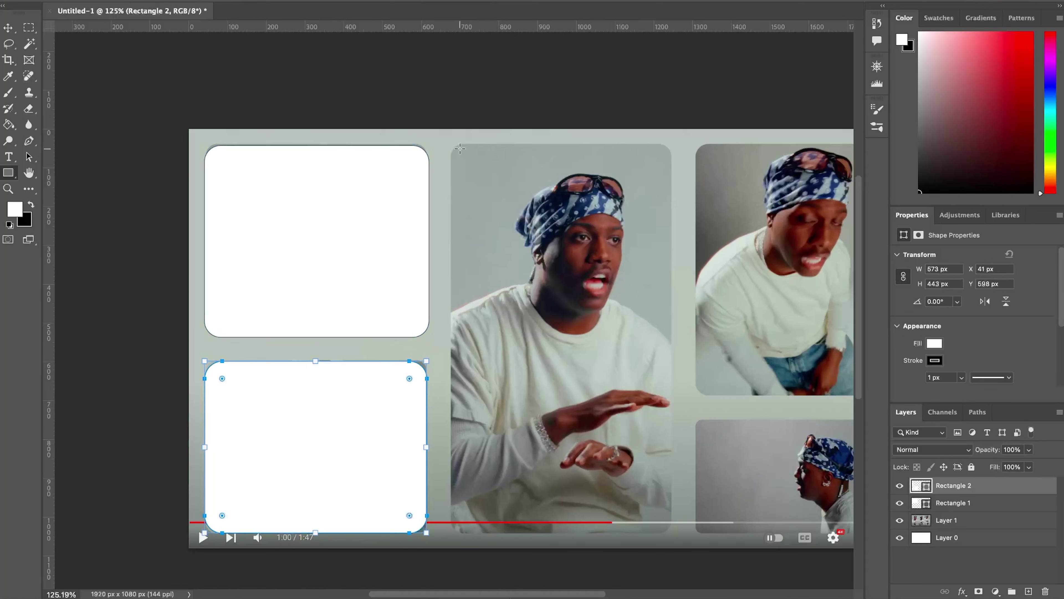
{"action": "left_click_drag", "start_coordinate": [450, 145], "coordinate": [672, 531]}
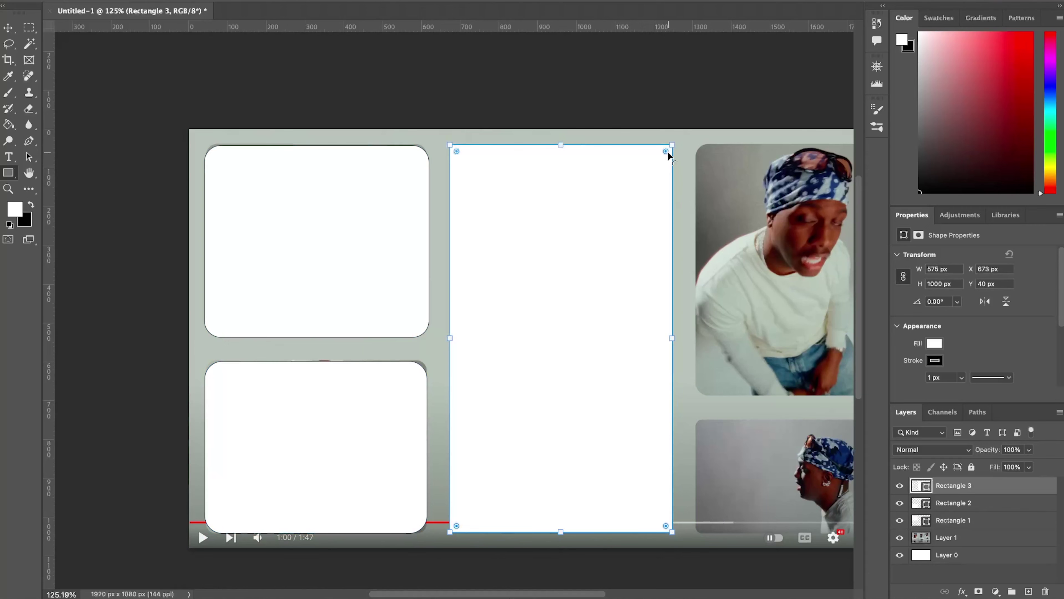
{"action": "left_click_drag", "start_coordinate": [667, 156], "coordinate": [649, 170]}
Step: Add rounded rectangles over the top-right and bottom-right panels
{"action": "left_click_drag", "start_coordinate": [710, 142], "coordinate": [761, 366]}
{"action": "left_click_drag", "start_coordinate": [754, 124], "coordinate": [743, 135]}
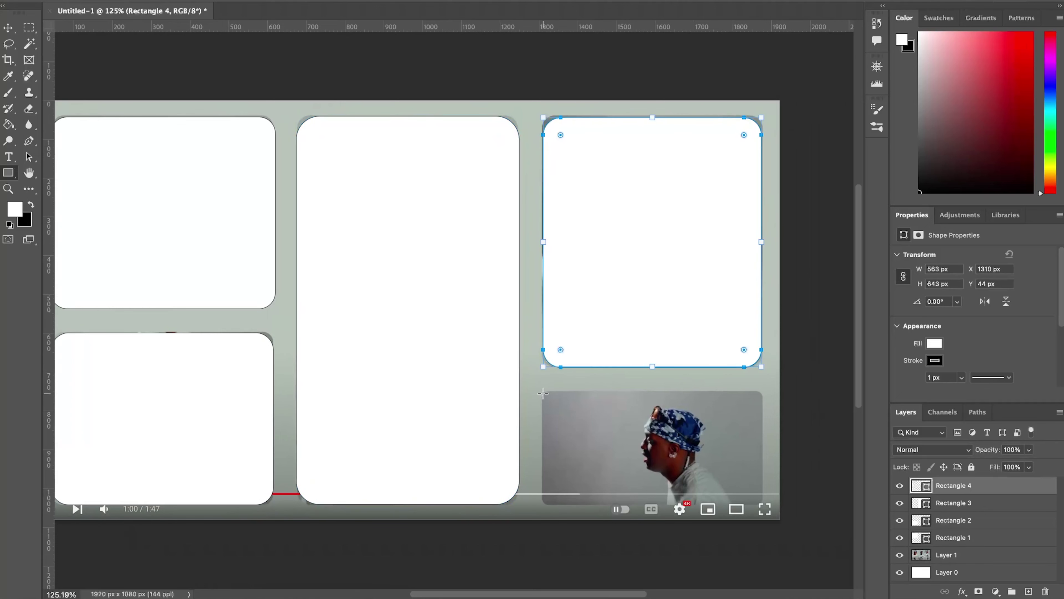
{"action": "left_click_drag", "start_coordinate": [542, 392], "coordinate": [762, 504]}
{"action": "left_click_drag", "start_coordinate": [756, 401], "coordinate": [736, 413]}
{"action": "left_click_drag", "start_coordinate": [736, 410], "coordinate": [738, 414]}
{"action": "key", "text": "v"}
{"action": "scroll", "coordinate": [948, 568], "scroll_direction": "down", "scroll_amount": 2}
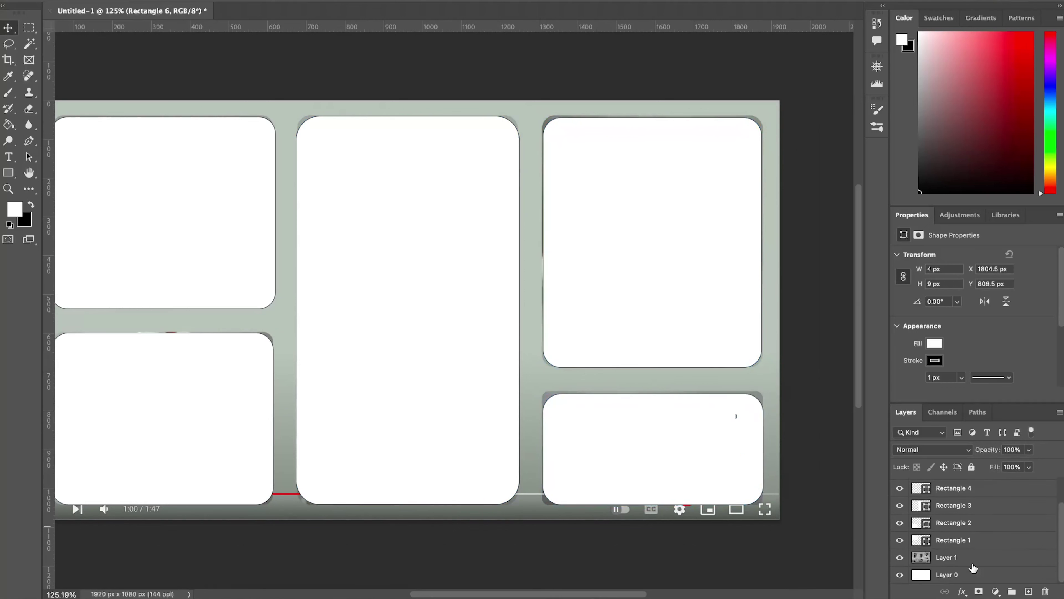
Step: Hide the screenshot layer and select all the rectangle layers together
{"action": "left_click", "coordinate": [900, 560]}
{"action": "scroll", "coordinate": [587, 349], "scroll_direction": "down", "scroll_amount": 1}
{"action": "scroll", "coordinate": [606, 366], "scroll_direction": "left", "scroll_amount": 2}
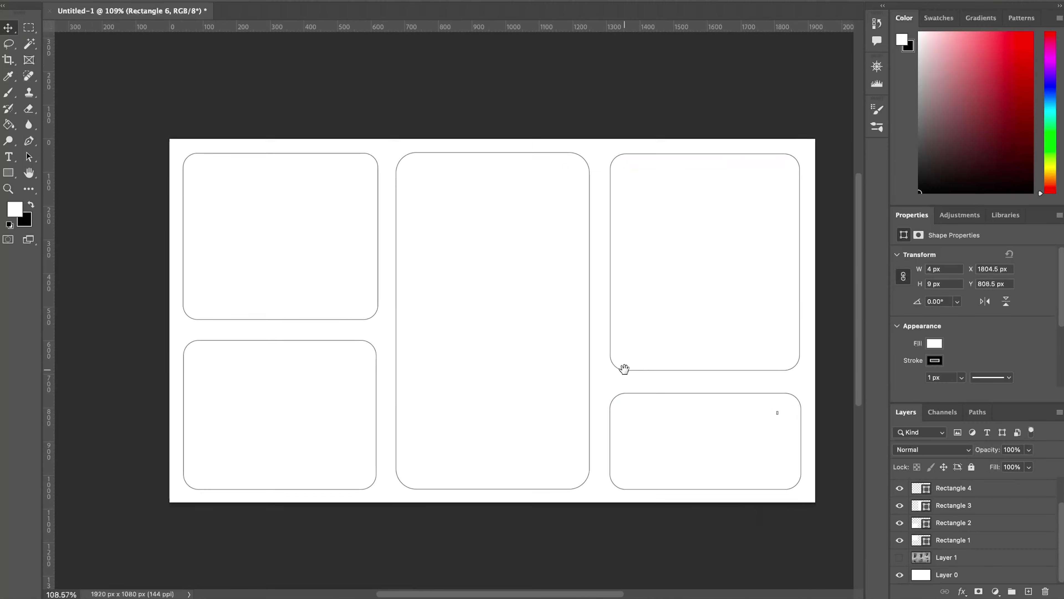
{"action": "left_click", "coordinate": [950, 574]}
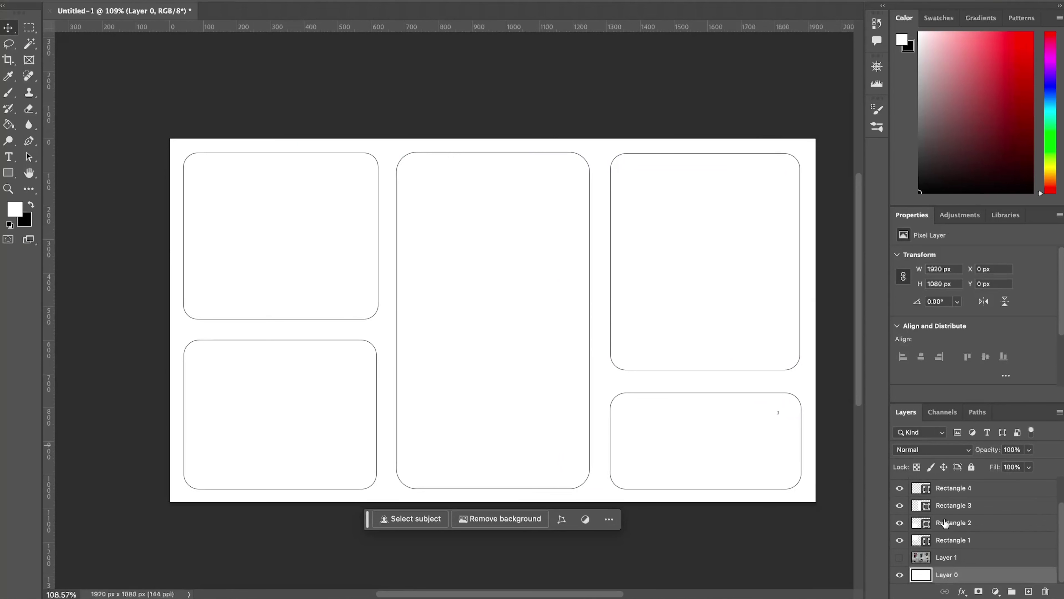
{"action": "scroll", "coordinate": [964, 516], "scroll_direction": "up", "scroll_amount": 2}
{"action": "left_click", "coordinate": [963, 486]}
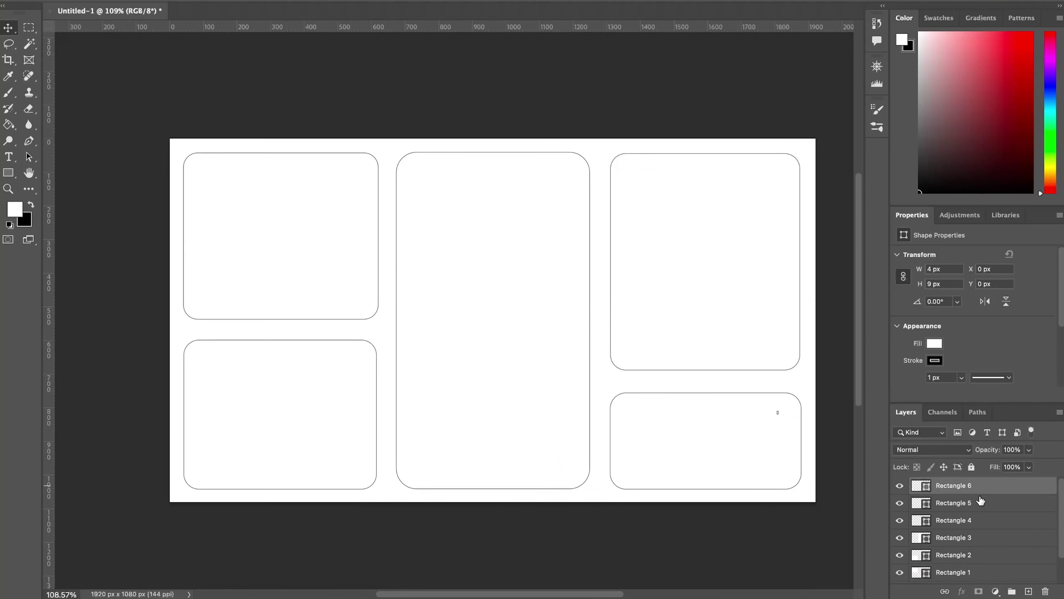
{"action": "left_click", "coordinate": [980, 503], "text": "shift"}
{"action": "left_click", "coordinate": [982, 520], "text": "shift"}
{"action": "left_click", "coordinate": [977, 540], "text": "shift"}
{"action": "left_click", "coordinate": [976, 566], "text": "shift"}
Step: Rasterize the selected rectangle layers and merge them into Rectangle 6
{"action": "scroll", "coordinate": [988, 554], "scroll_direction": "down", "scroll_amount": 2}
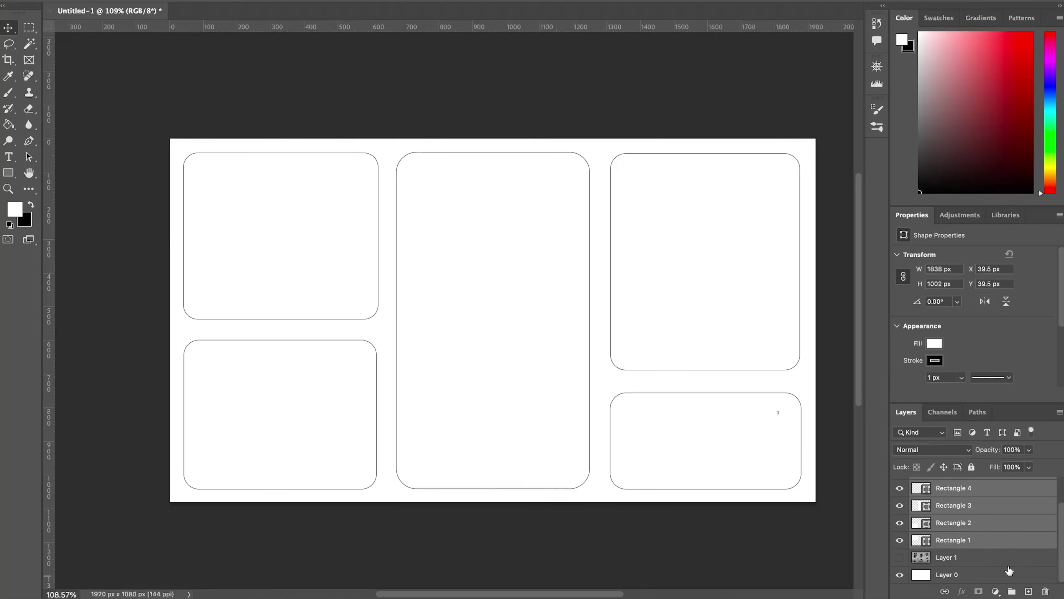
{"action": "right_click", "coordinate": [988, 544]}
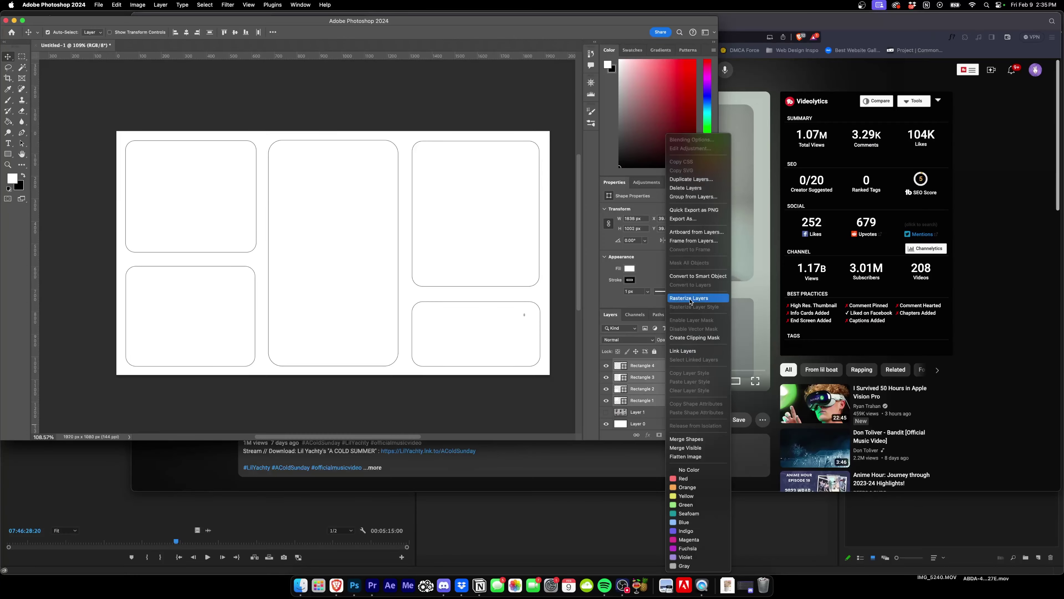
{"action": "left_click", "coordinate": [689, 298]}
{"action": "right_click", "coordinate": [667, 383]}
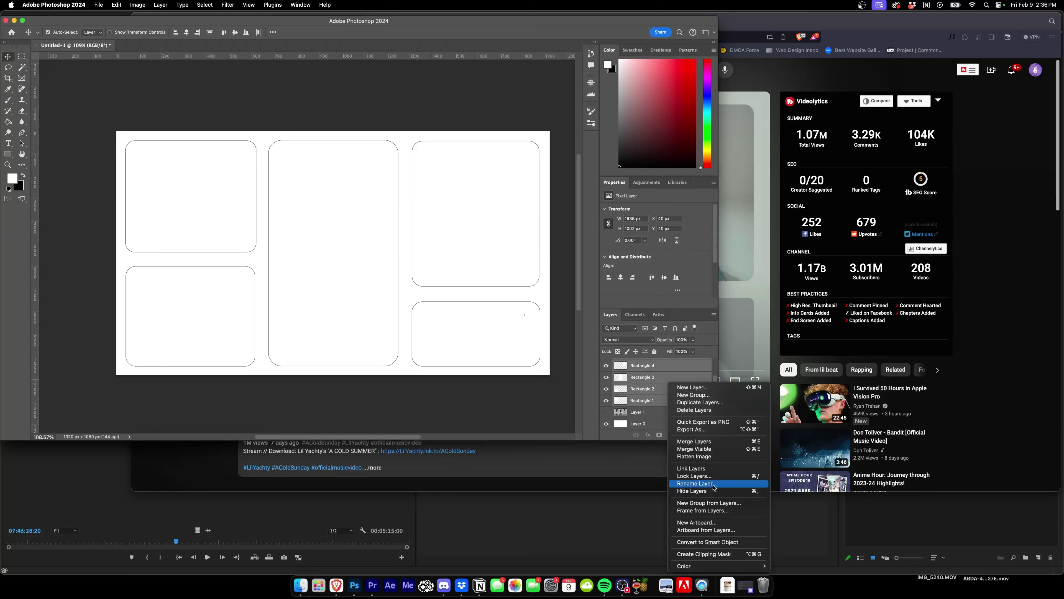
{"action": "left_click", "coordinate": [712, 441]}
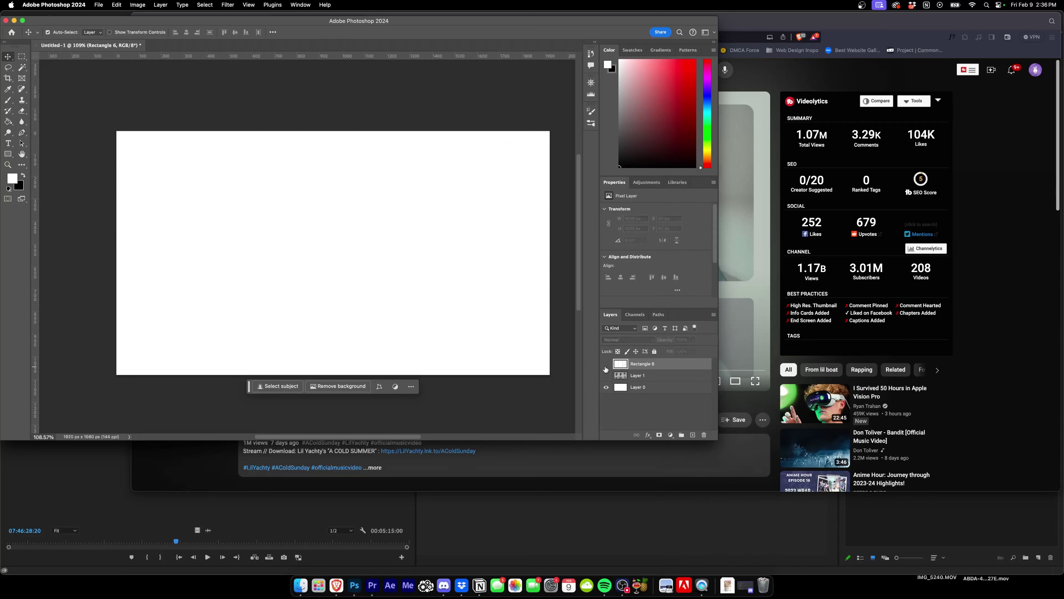
{"action": "scroll", "coordinate": [527, 326], "scroll_direction": "left", "scroll_amount": 2}
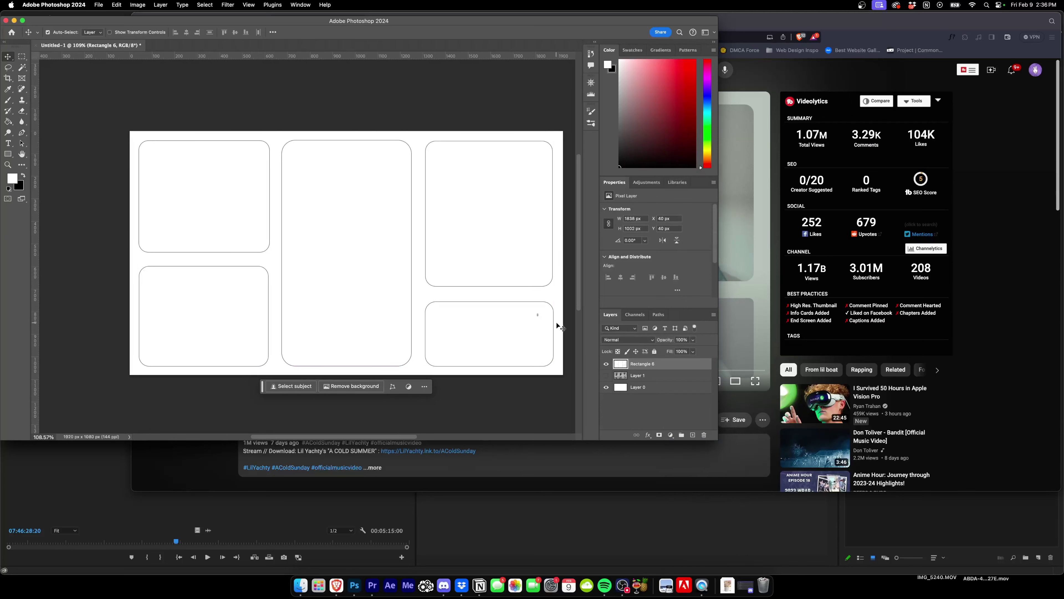
Step: Apply a magenta Color Overlay to Rectangle 6
{"action": "double_click", "coordinate": [681, 366]}
{"action": "left_click", "coordinate": [434, 275]}
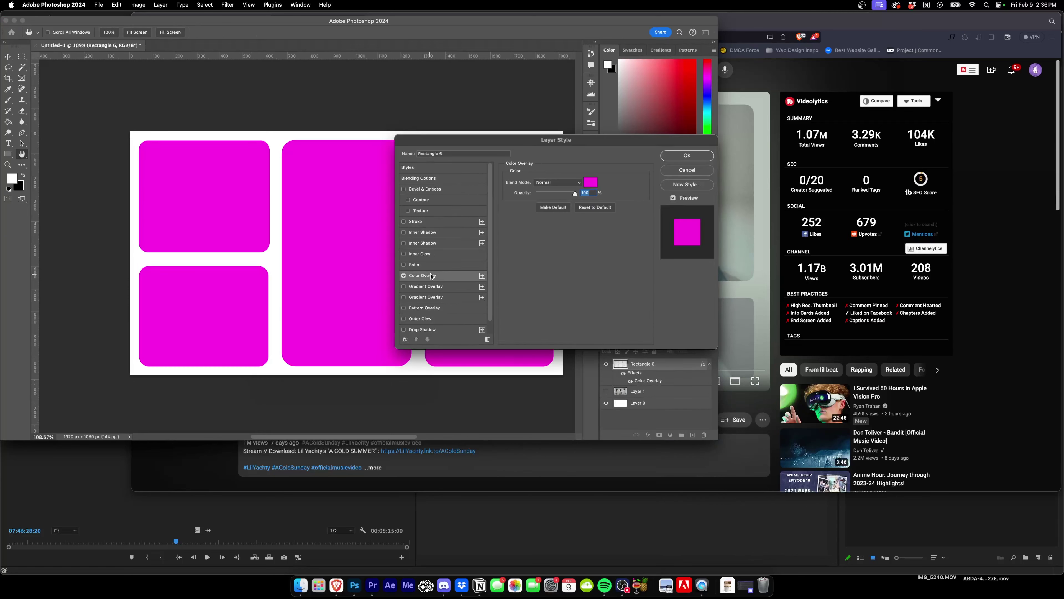
{"action": "left_click", "coordinate": [674, 159]}
Step: Give Layer 0 a pale cyan (e8f8fb) Color Overlay
{"action": "double_click", "coordinate": [645, 404]}
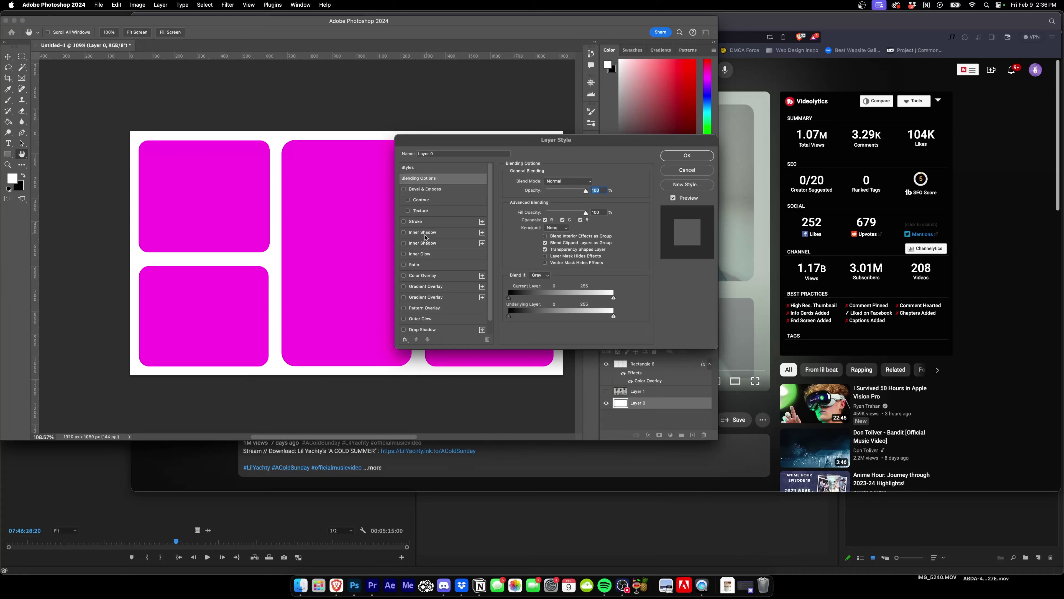
{"action": "left_click", "coordinate": [409, 276]}
{"action": "left_click", "coordinate": [590, 183]}
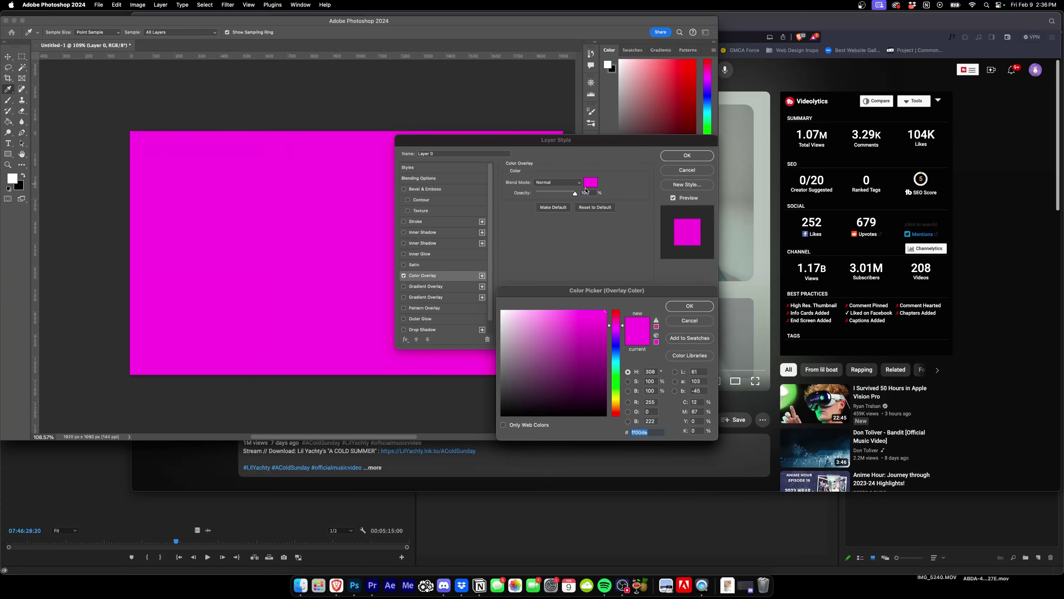
{"action": "left_click_drag", "start_coordinate": [616, 389], "coordinate": [617, 400]}
{"action": "mouse_move", "coordinate": [519, 331]}
{"action": "left_mouse_down"}
{"action": "mouse_move", "coordinate": [503, 319]}
{"action": "mouse_move", "coordinate": [509, 335]}
{"action": "mouse_move", "coordinate": [506, 298]}
{"action": "left_mouse_up"}
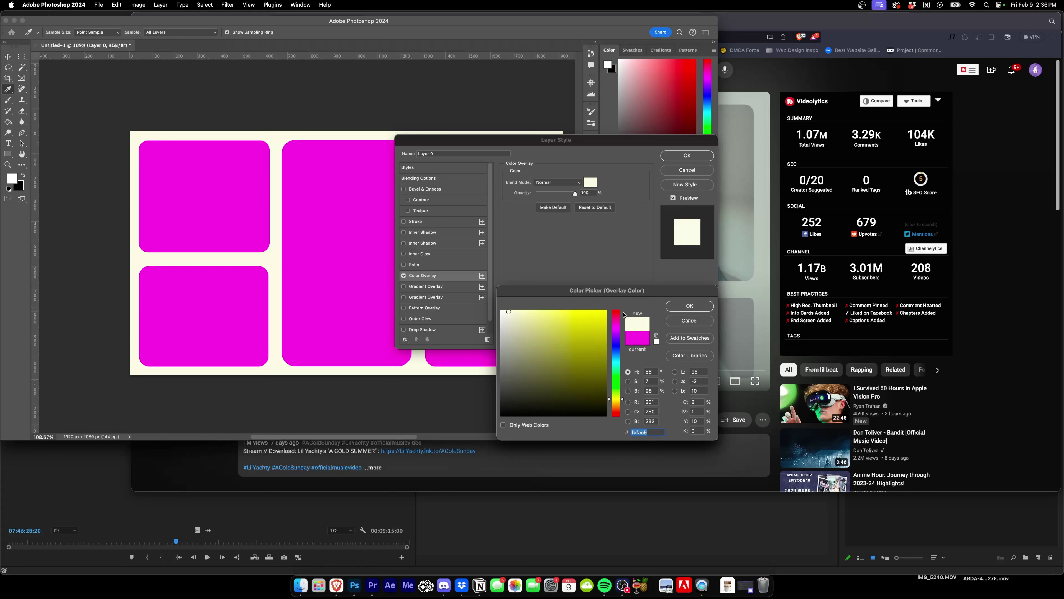
{"action": "left_click_drag", "start_coordinate": [615, 398], "coordinate": [616, 361]}
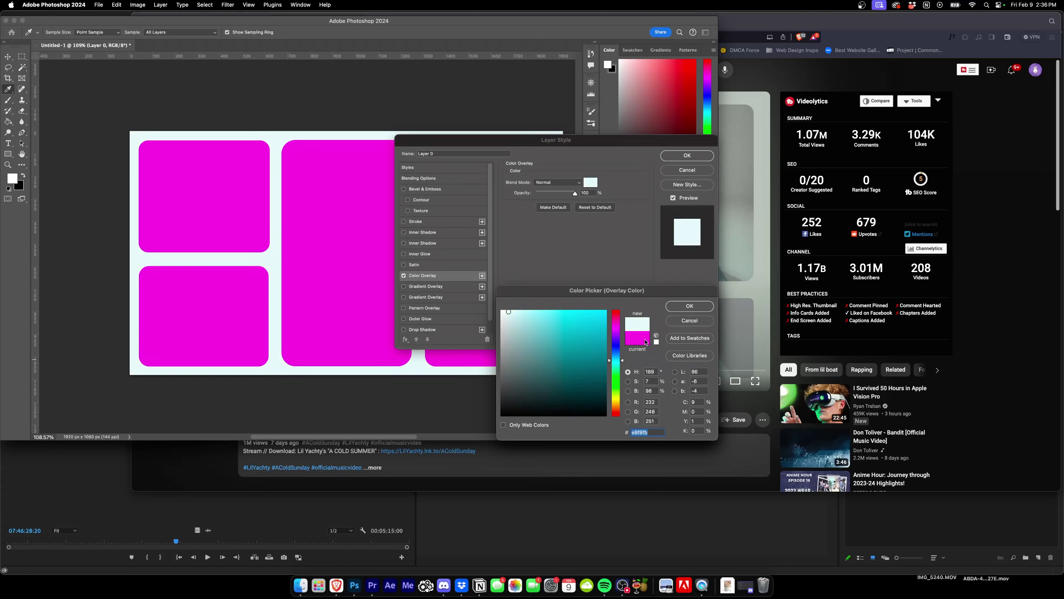
{"action": "key", "text": "Return"}
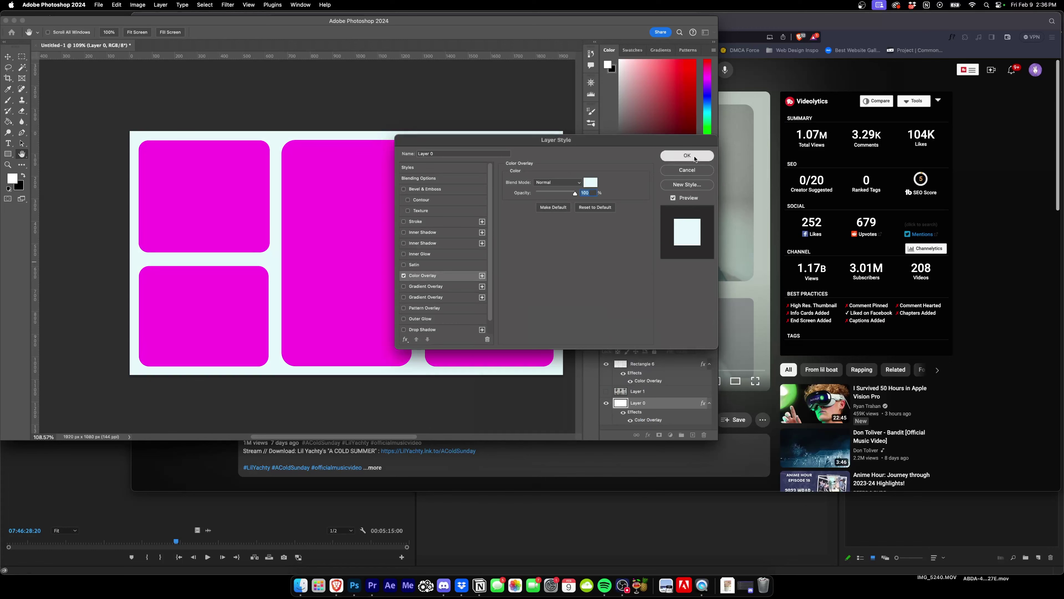
{"action": "key", "text": "Return"}
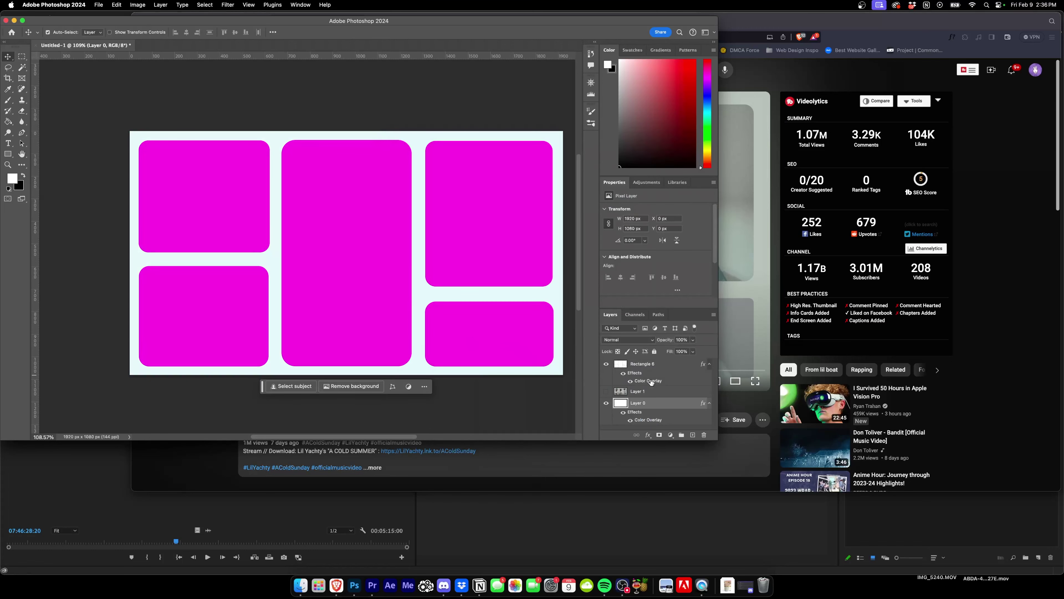
Step: Copy Rectangle 6's layer style and rasterize it to bake in the magenta fill
{"action": "left_click", "coordinate": [650, 371]}
{"action": "right_click", "coordinate": [669, 368]}
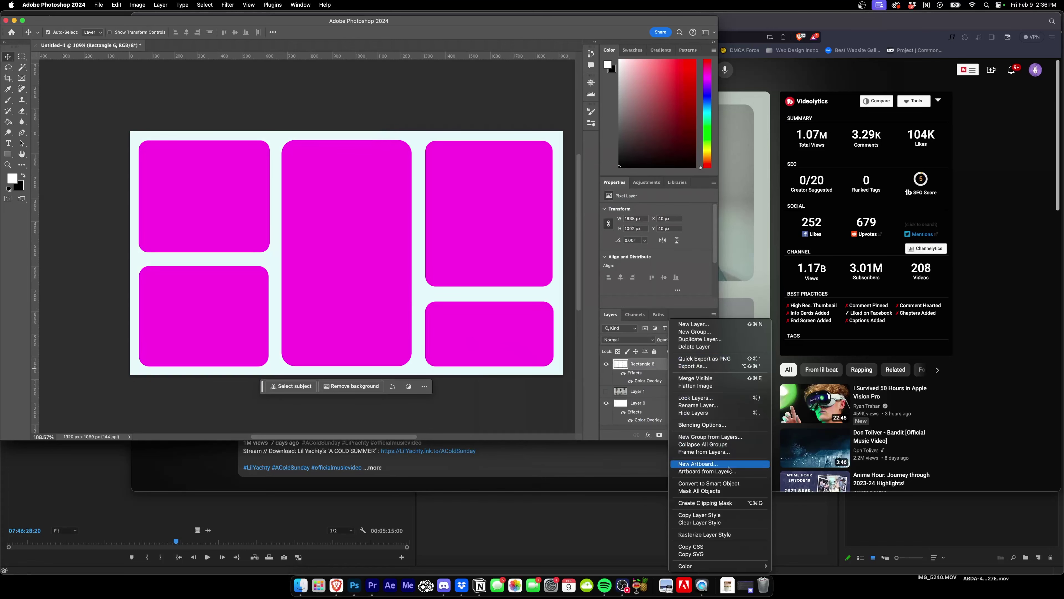
{"action": "left_click", "coordinate": [712, 514]}
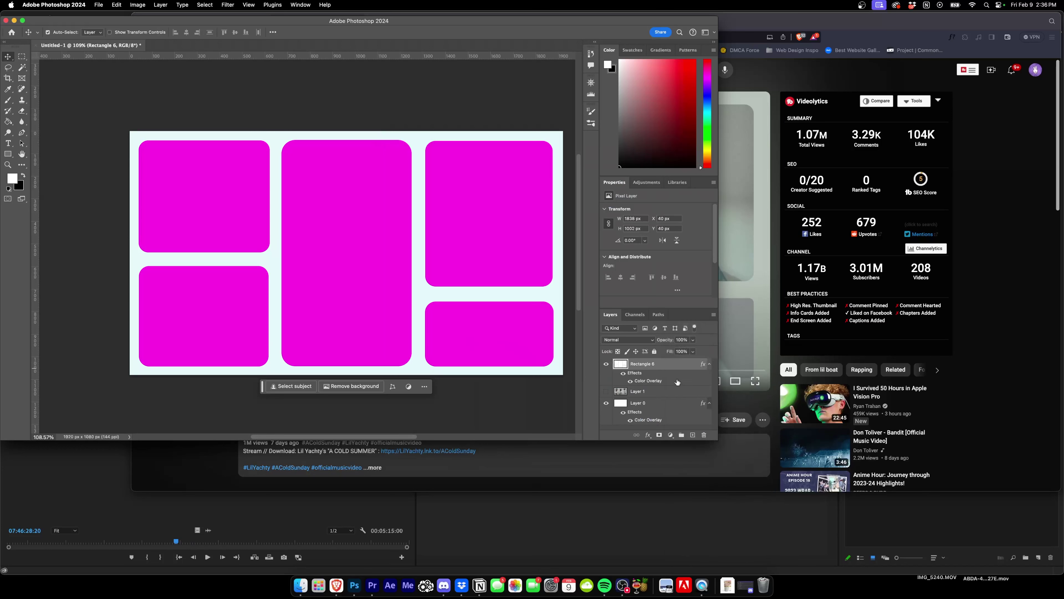
{"action": "right_click", "coordinate": [681, 366]}
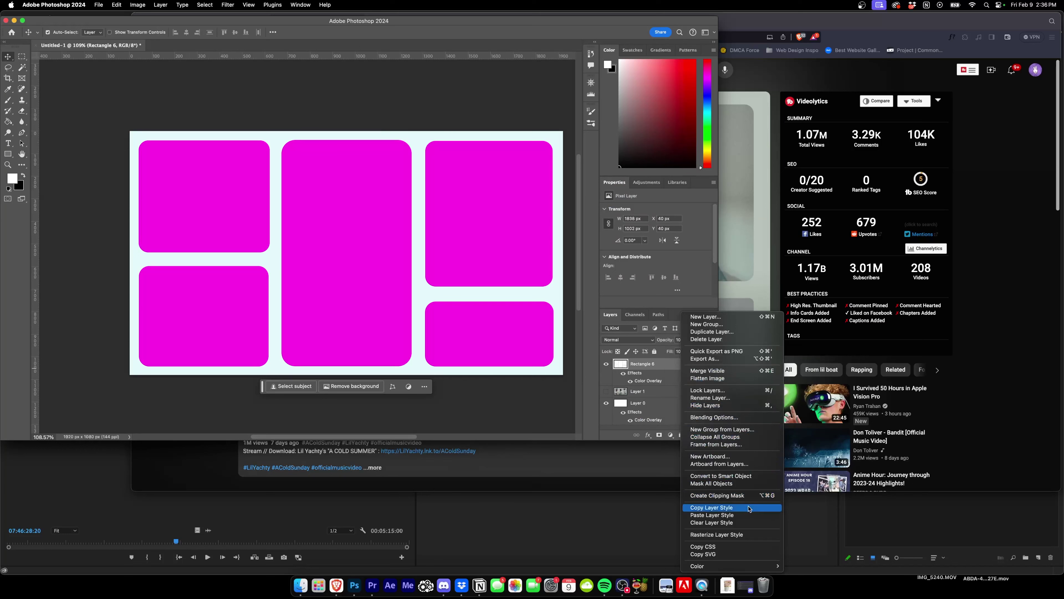
{"action": "left_click", "coordinate": [745, 537]}
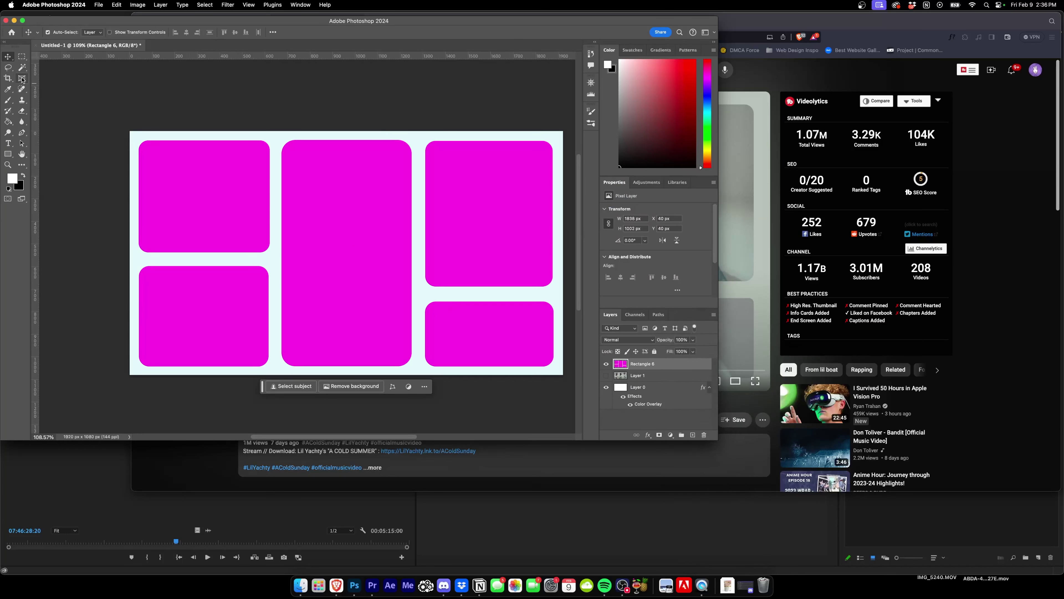
Step: Select all five magenta panels with the Magic Wand
{"action": "left_click", "coordinate": [22, 67]}
{"action": "left_click", "coordinate": [225, 202]}
{"action": "left_click", "coordinate": [233, 309], "text": "shift"}
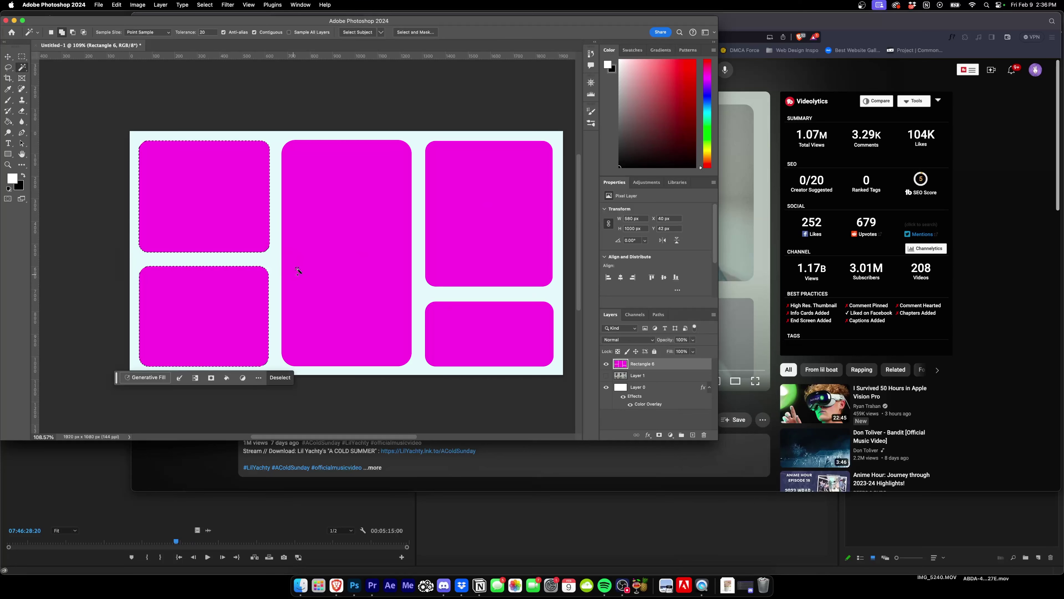
{"action": "left_click", "coordinate": [307, 265], "text": "shift"}
{"action": "left_click", "coordinate": [456, 231], "text": "shift"}
{"action": "left_click", "coordinate": [527, 342], "text": "shift"}
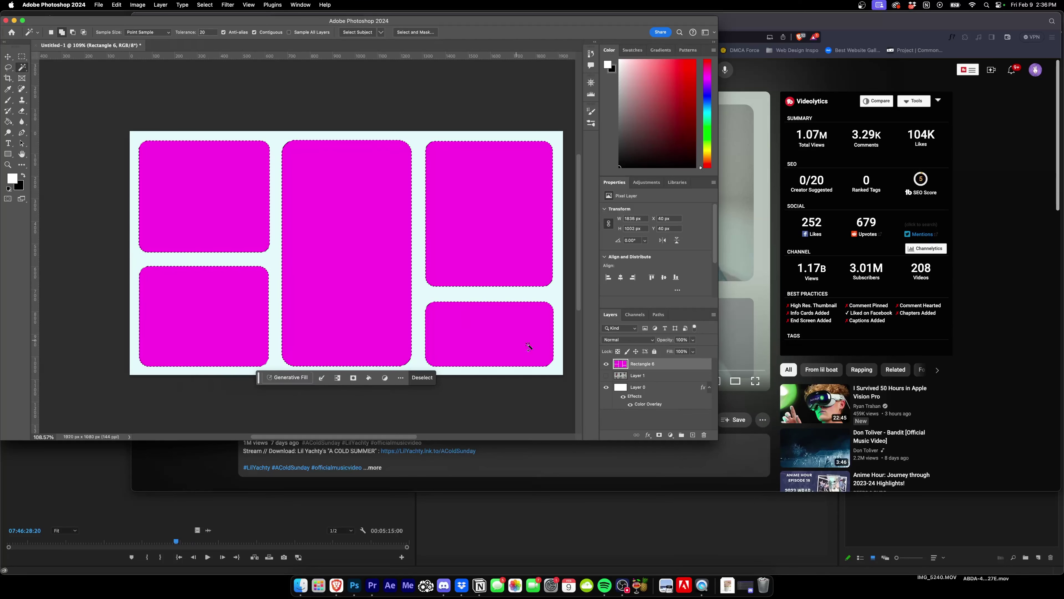
Step: Hide Rectangle 6, delete the panel areas from Layer 0, and deselect
{"action": "left_click", "coordinate": [640, 389]}
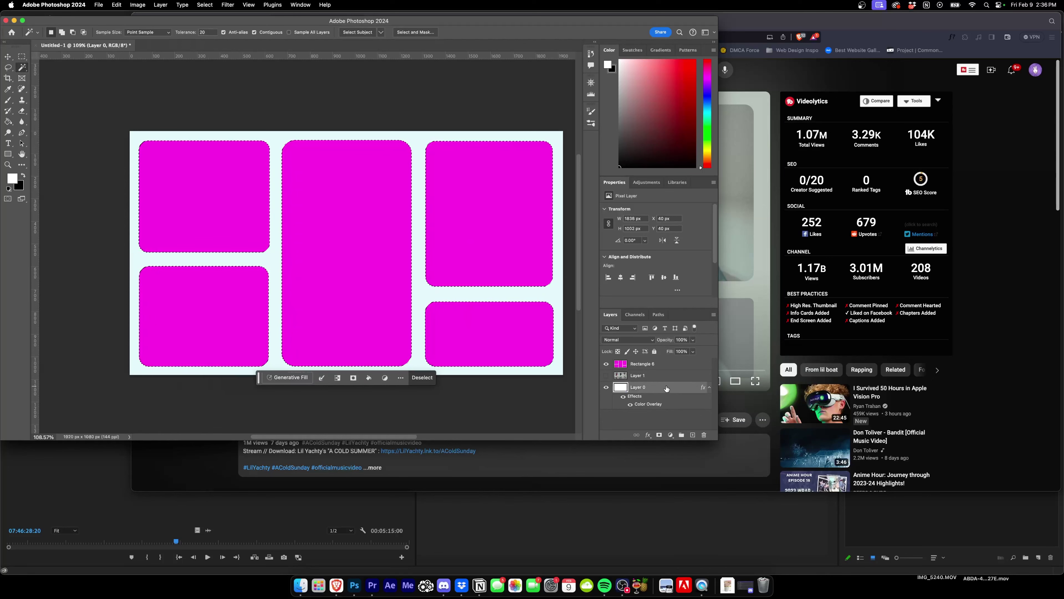
{"action": "left_click", "coordinate": [606, 364]}
{"action": "key", "text": "m"}
{"action": "left_click", "coordinate": [157, 174]}
{"action": "scroll", "coordinate": [211, 234], "scroll_direction": "up", "scroll_amount": 1}
{"action": "left_click", "coordinate": [356, 178]}
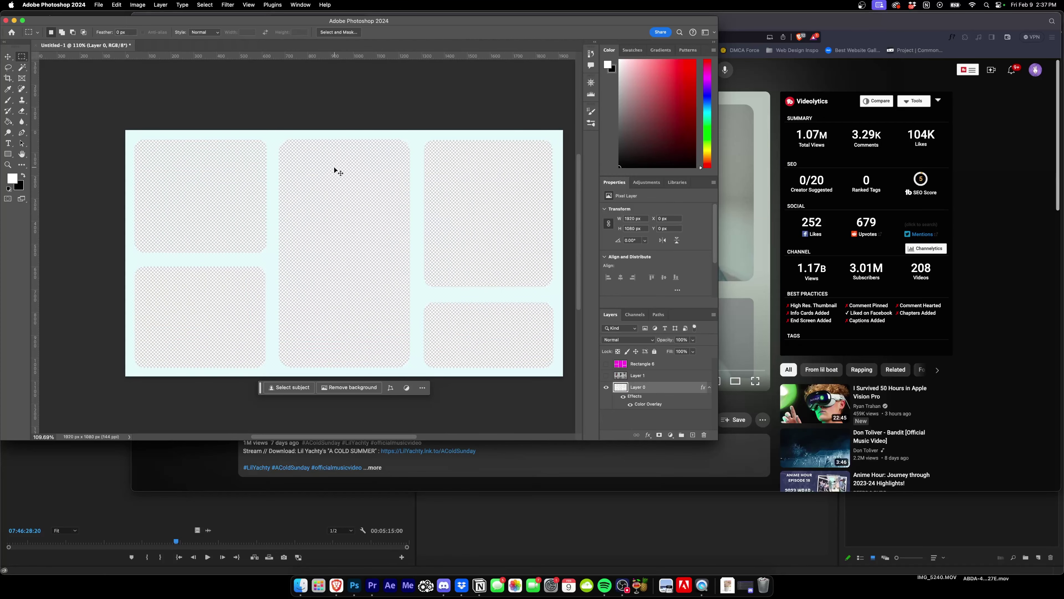
Step: Save the document as Untitled-1.png in Youtube Videos > Lil Yachty Cold Sunday
{"action": "key", "text": "super+s"}
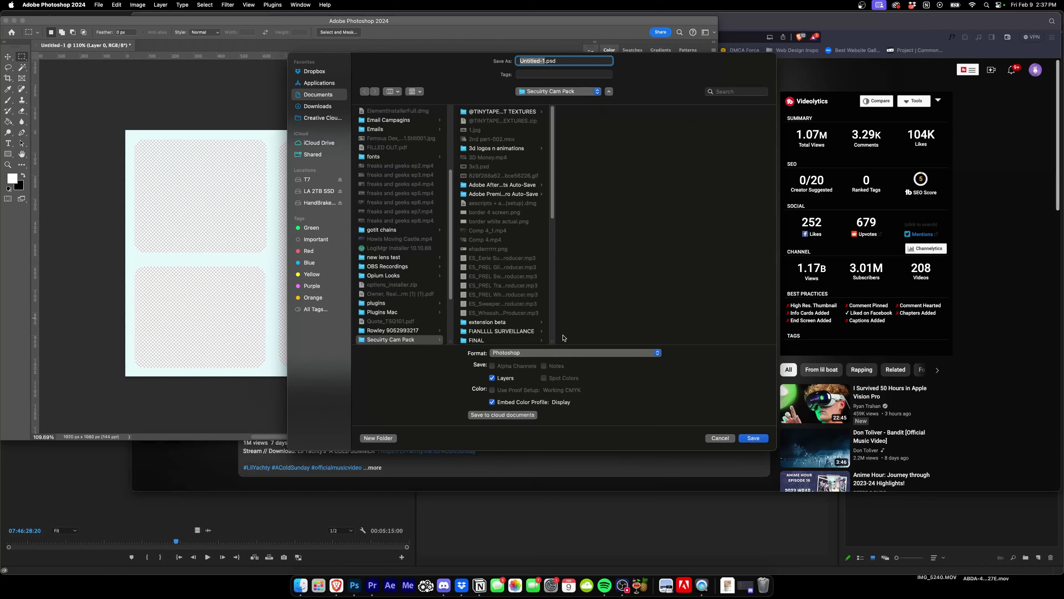
{"action": "left_click", "coordinate": [555, 352]}
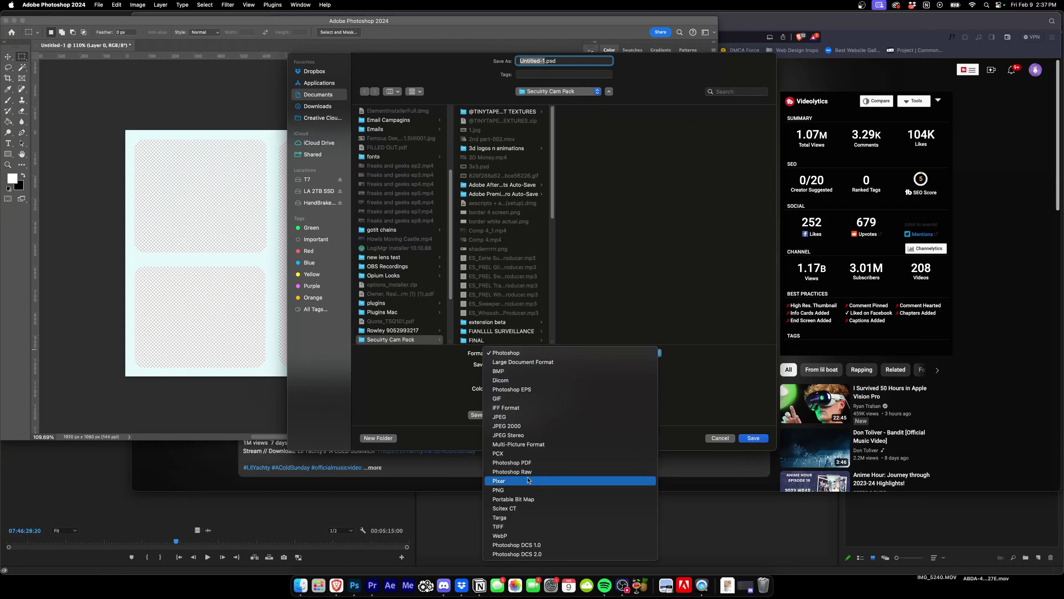
{"action": "left_click", "coordinate": [544, 488]}
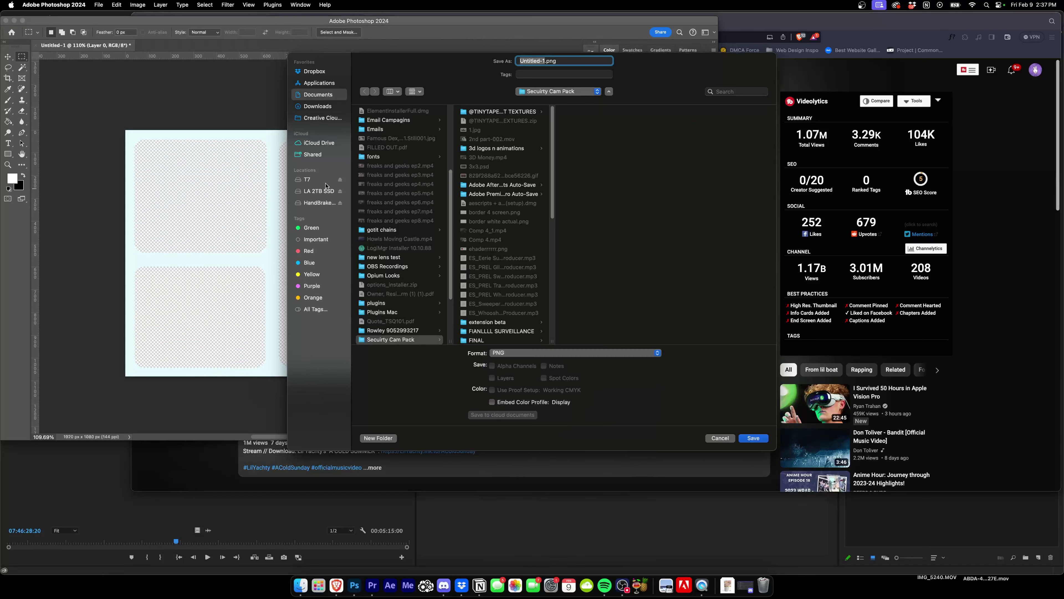
{"action": "scroll", "coordinate": [402, 273], "scroll_direction": "down", "scroll_amount": 5}
{"action": "left_click", "coordinate": [404, 326]}
{"action": "left_click", "coordinate": [495, 111]}
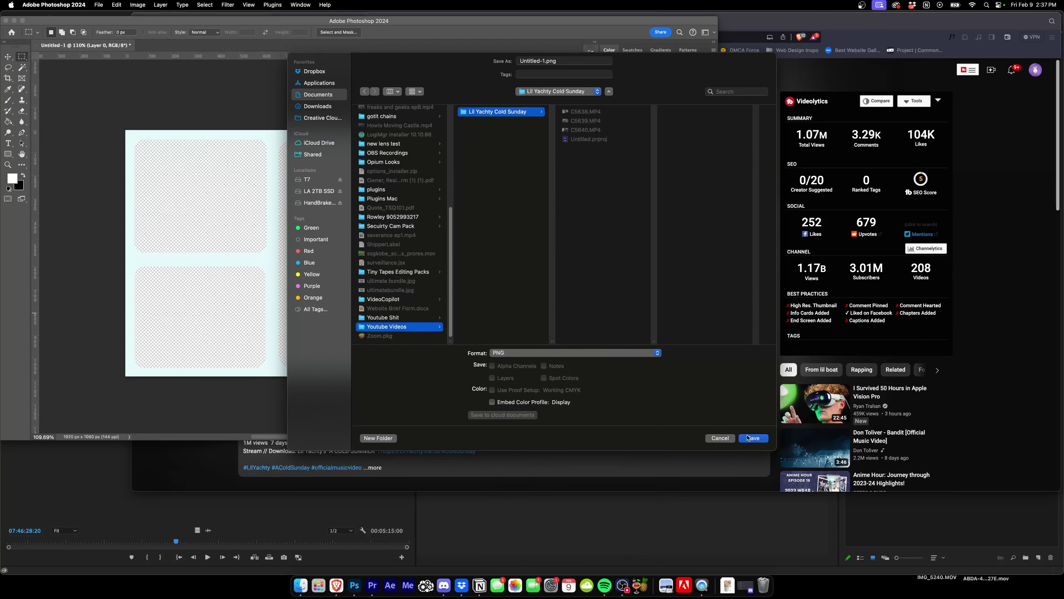
{"action": "left_click", "coordinate": [752, 437]}
Step: Confirm the PNG options and start a Premiere sequence from Untitled-1.png
{"action": "left_click", "coordinate": [411, 210]}
{"action": "left_click", "coordinate": [372, 585]}
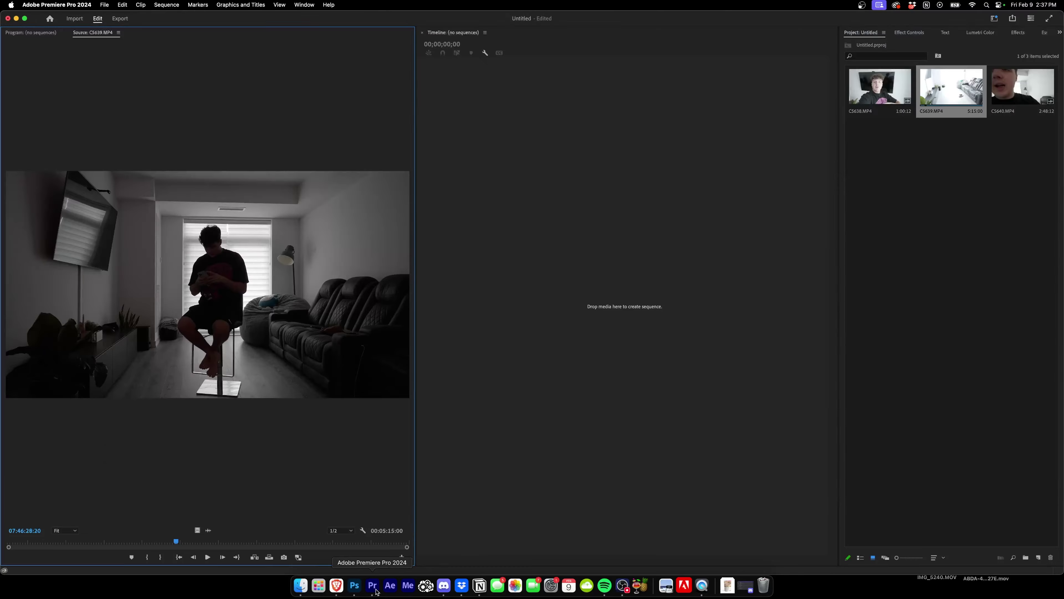
{"action": "left_click", "coordinate": [300, 585]}
{"action": "left_click_drag", "start_coordinate": [620, 364], "coordinate": [555, 238]}
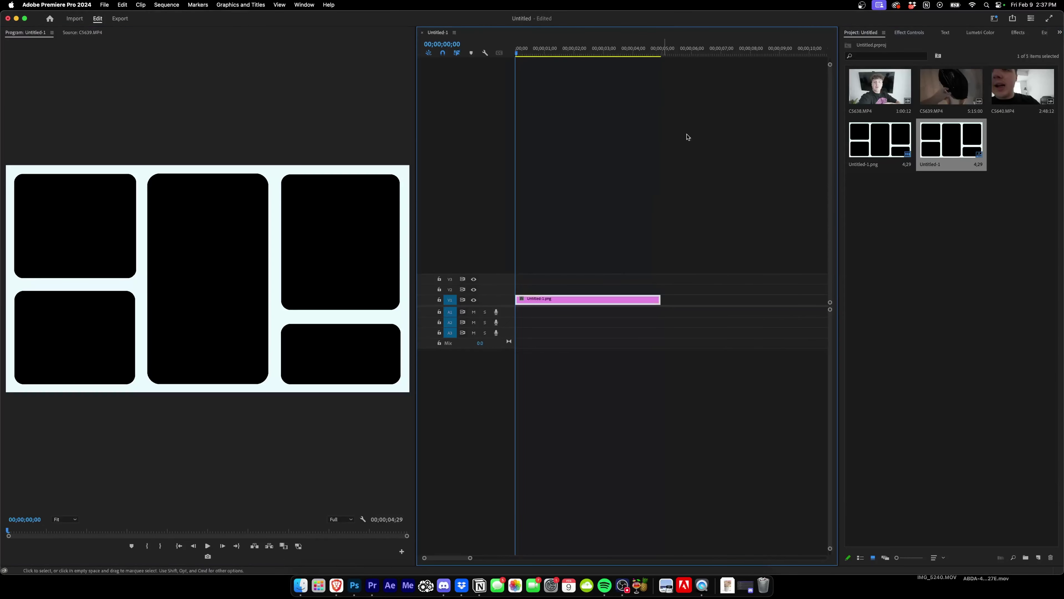
Step: Mark an in/out range on C5639.MP4 and add it to the timeline beneath the PNG
{"action": "double_click", "coordinate": [963, 85]}
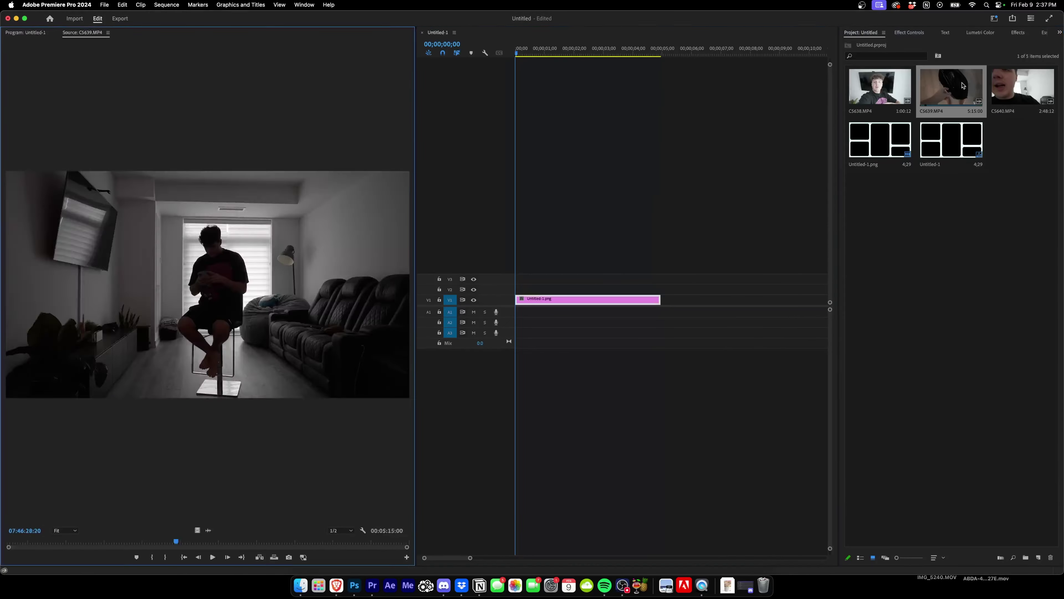
{"action": "left_click", "coordinate": [208, 541]}
{"action": "key", "text": "i"}
{"action": "key", "text": "space"}
{"action": "key", "text": "space"}
{"action": "key", "text": "o"}
{"action": "left_click_drag", "start_coordinate": [198, 531], "coordinate": [526, 299]}
Step: Scale the C5639.MP4 clip down to 70% in Effect Controls
{"action": "left_click", "coordinate": [559, 48]}
{"action": "left_click", "coordinate": [909, 32]}
{"action": "mouse_move", "coordinate": [925, 83]}
{"action": "left_mouse_down"}
{"action": "mouse_move", "coordinate": [913, 75]}
{"action": "mouse_move", "coordinate": [950, 75]}
{"action": "mouse_move", "coordinate": [938, 76]}
{"action": "left_mouse_up"}
Step: Apply Crop to the C5639.MP4 clip and trim 38% off its left side
{"action": "left_click", "coordinate": [1028, 34]}
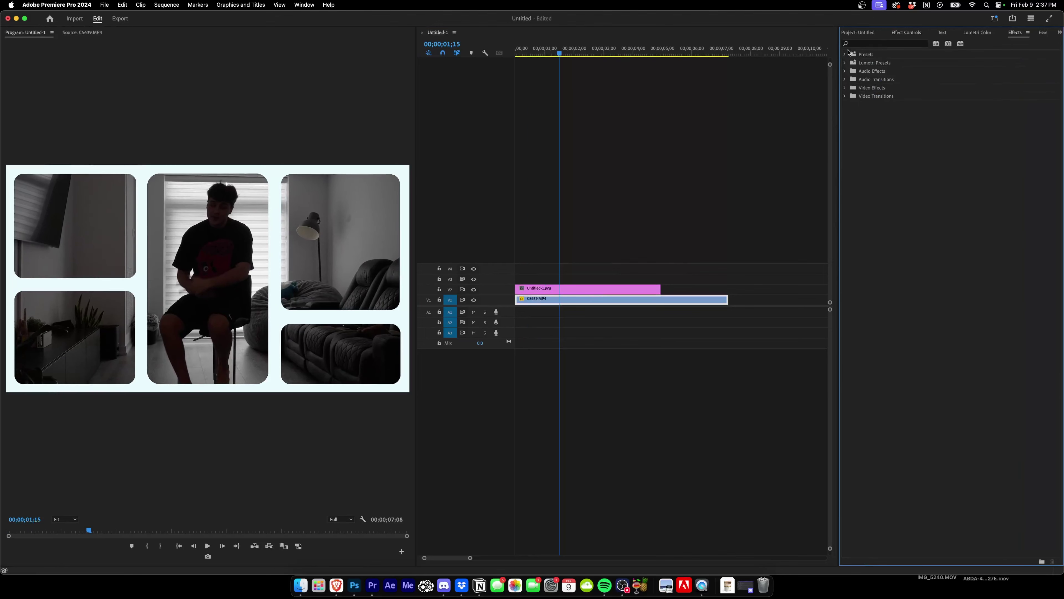
{"action": "left_click", "coordinate": [854, 44]}
{"action": "type", "text": "crop"}
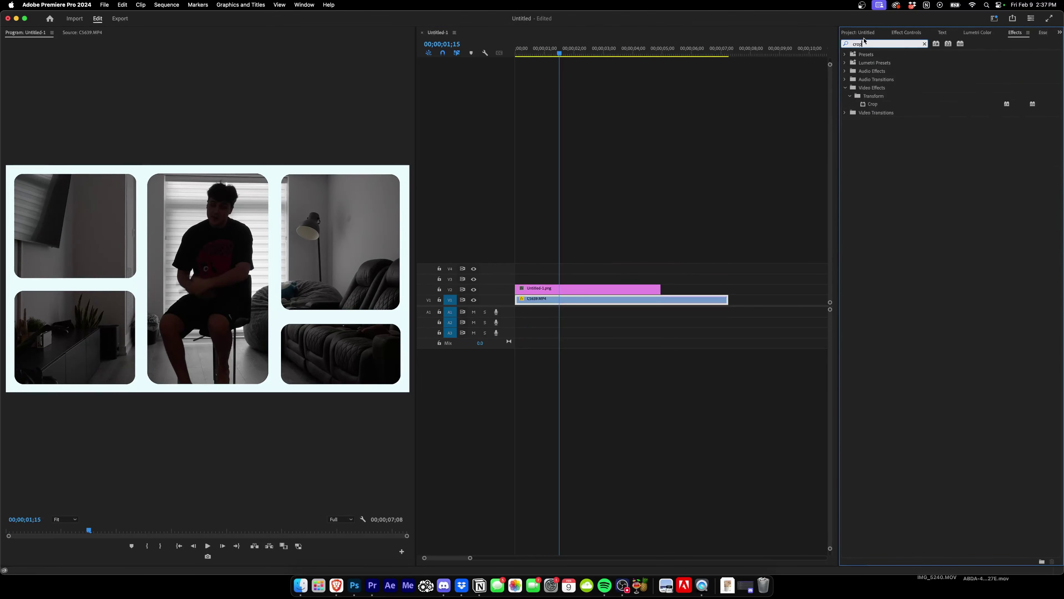
{"action": "left_click_drag", "start_coordinate": [892, 104], "coordinate": [585, 304]}
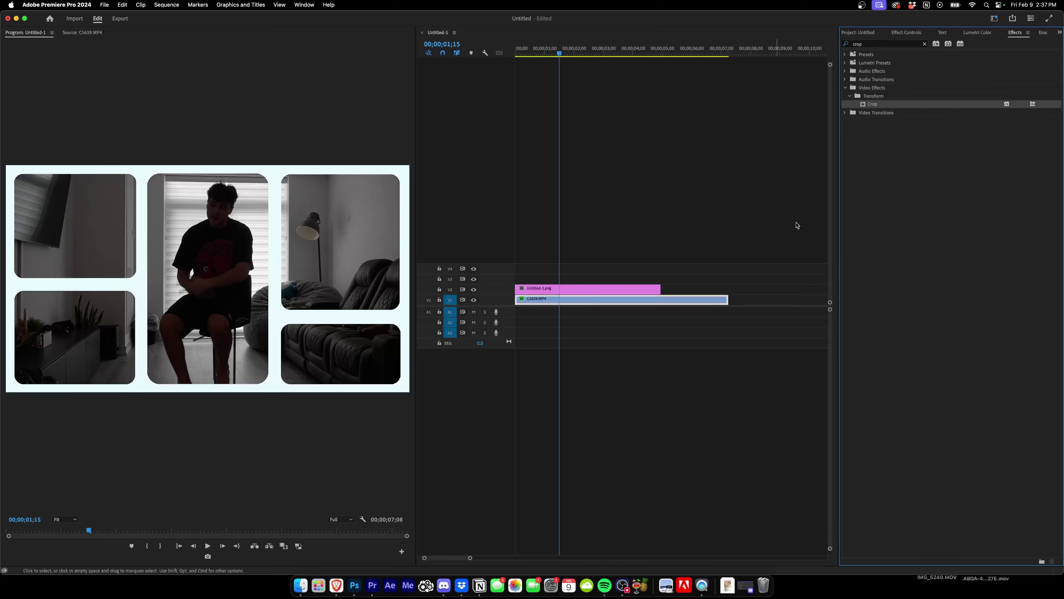
{"action": "left_click", "coordinate": [906, 33]}
{"action": "mouse_move", "coordinate": [925, 197]}
{"action": "left_mouse_down"}
{"action": "mouse_move", "coordinate": [964, 197]}
{"action": "mouse_move", "coordinate": [934, 197]}
{"action": "mouse_move", "coordinate": [944, 197]}
{"action": "left_mouse_up"}
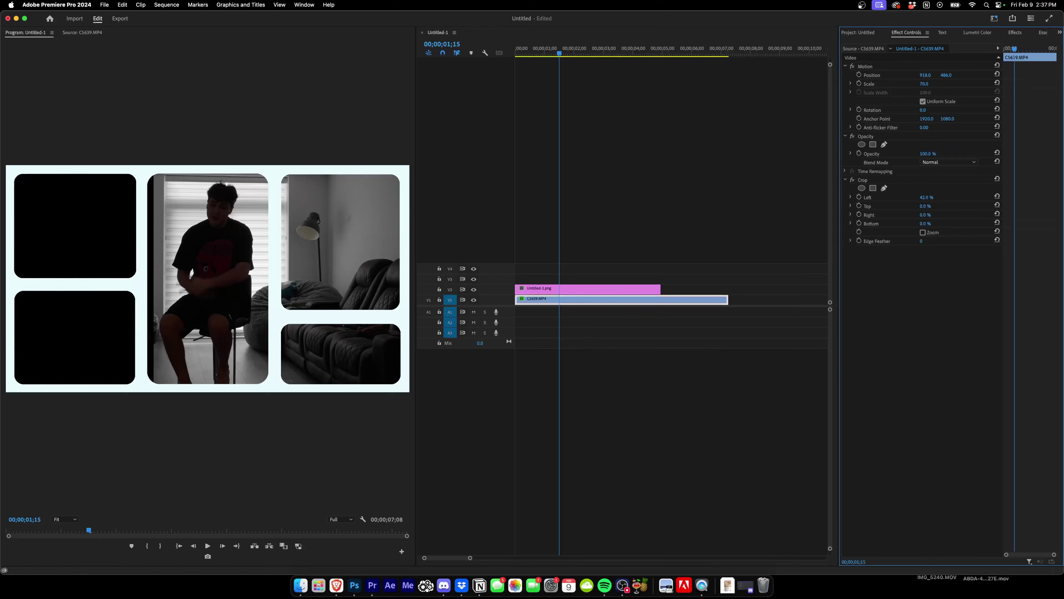
Step: Raise the frame overlay to V7 and place another C5639.MP4 clip on V3
{"action": "left_click_drag", "start_coordinate": [595, 288], "coordinate": [599, 237]}
{"action": "left_click", "coordinate": [869, 33]}
{"action": "double_click", "coordinate": [939, 89]}
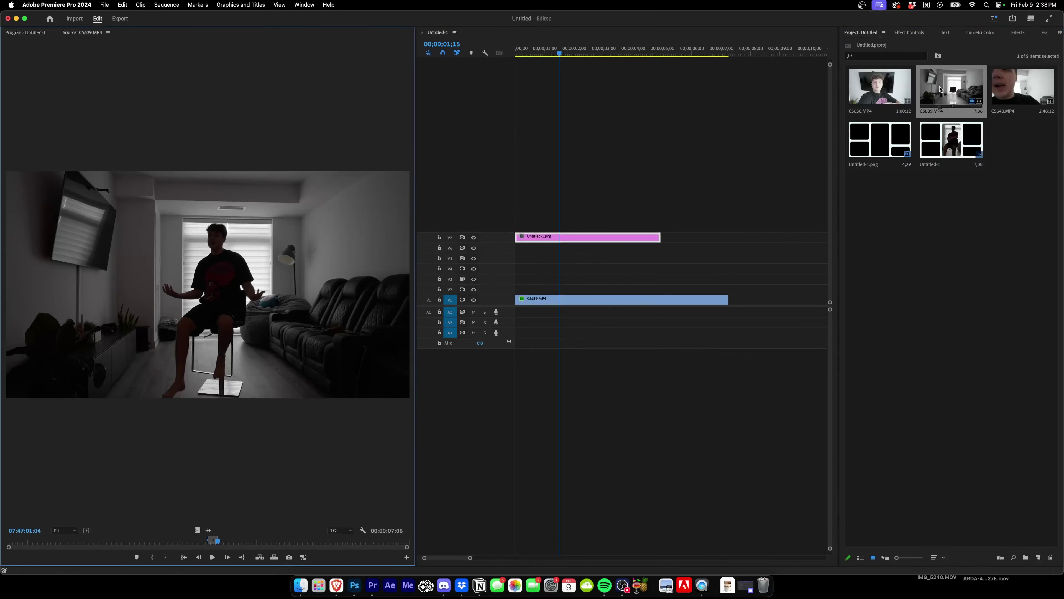
{"action": "key", "text": "space"}
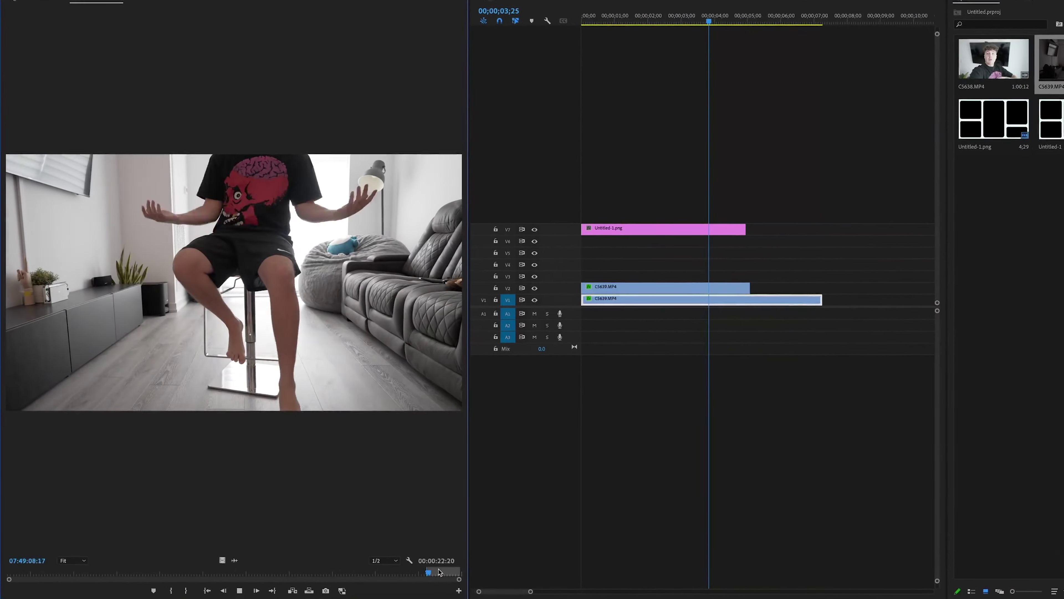
{"action": "left_click_drag", "start_coordinate": [211, 551], "coordinate": [545, 287]}
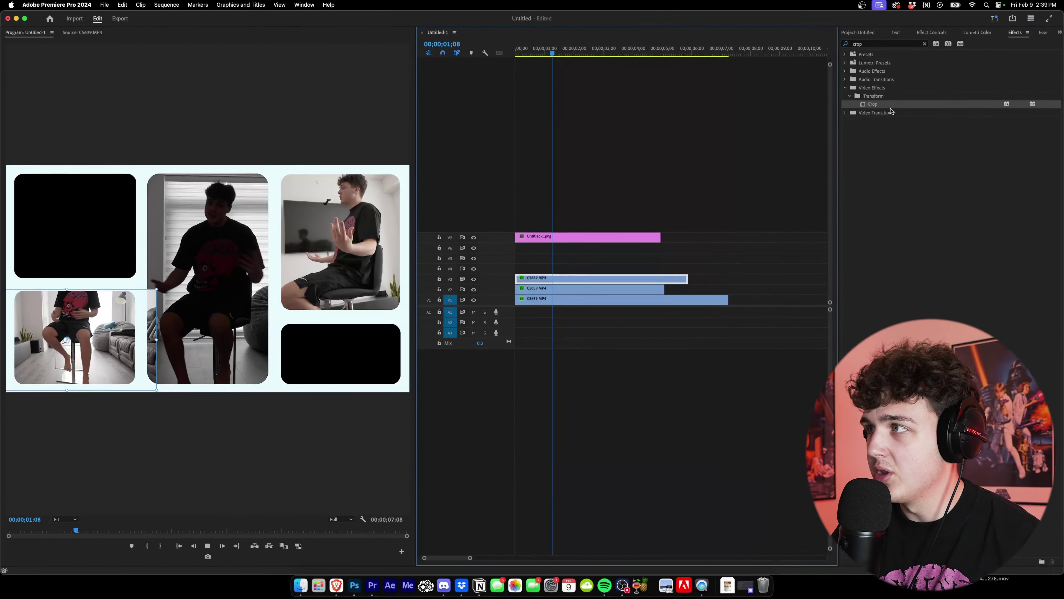
Step: Add Crop to the V3 clip to fit its panel and preview the collage
{"action": "left_click_drag", "start_coordinate": [872, 104], "coordinate": [599, 278]}
{"action": "left_click", "coordinate": [703, 189]}
{"action": "key", "text": "space"}
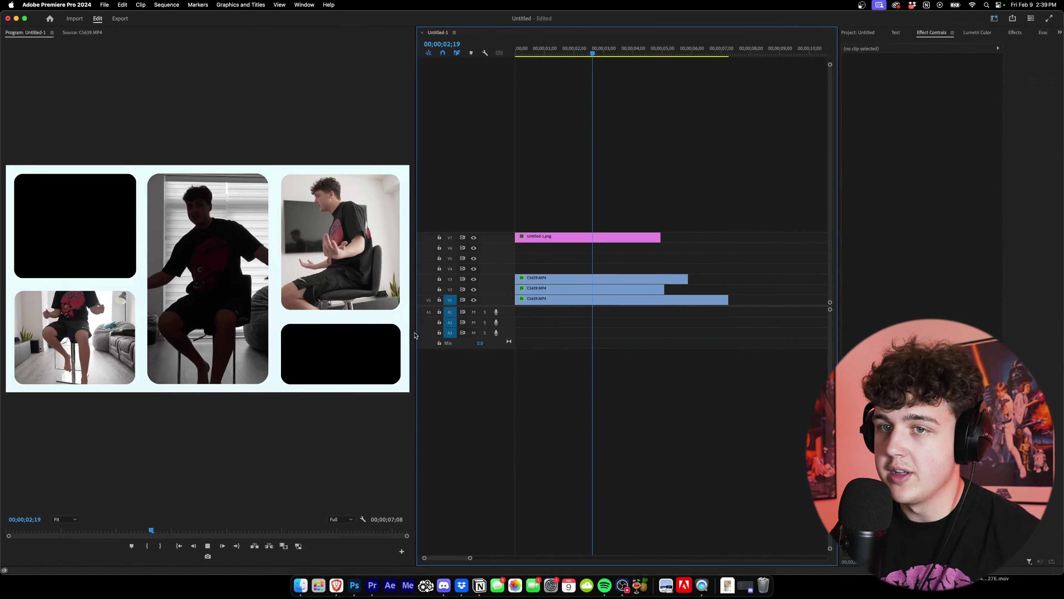
{"action": "left_click", "coordinate": [878, 32]}
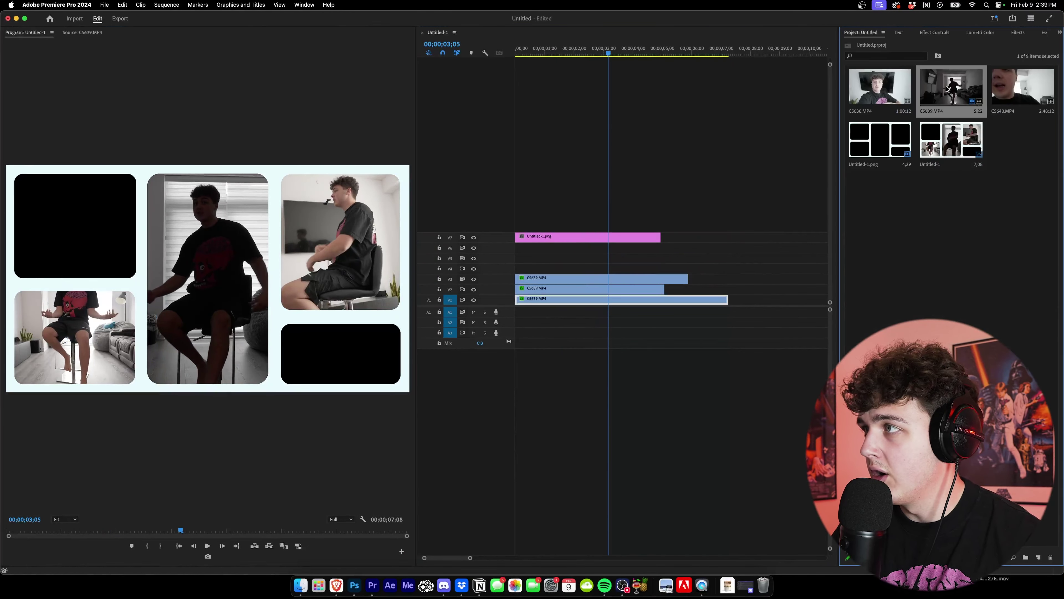
{"action": "key", "text": "shift+2"}
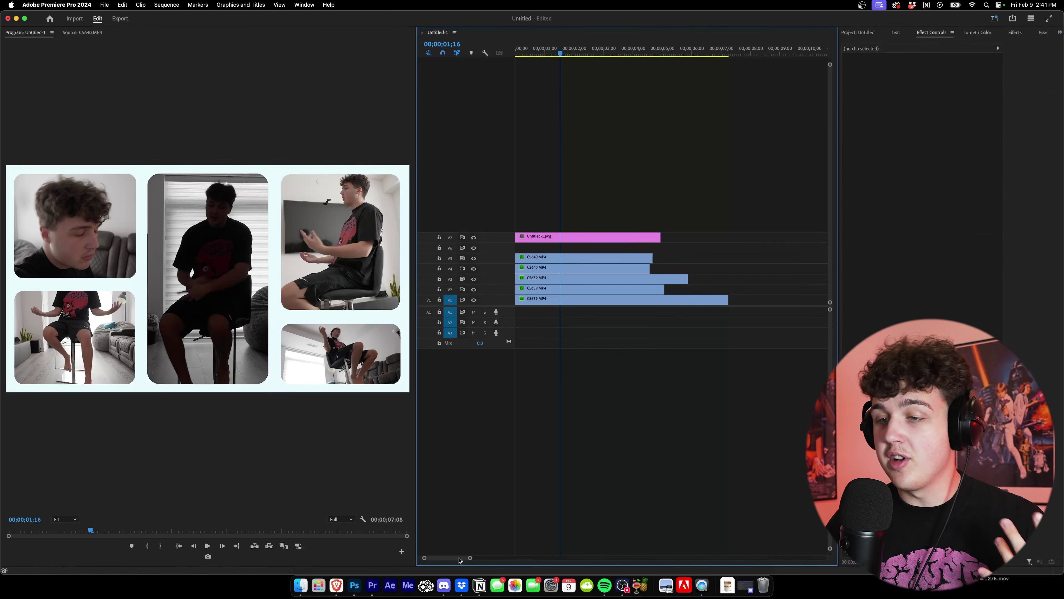
Step: Compare against the YouTube reference video and play back the collage
{"action": "key", "text": "super+Tab"}
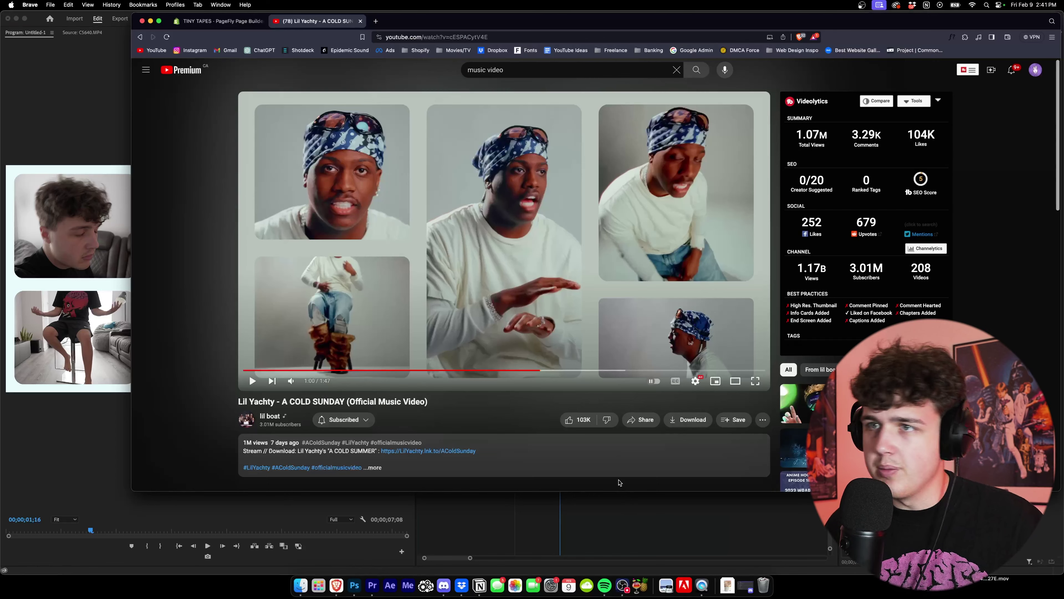
{"action": "left_click", "coordinate": [584, 498]}
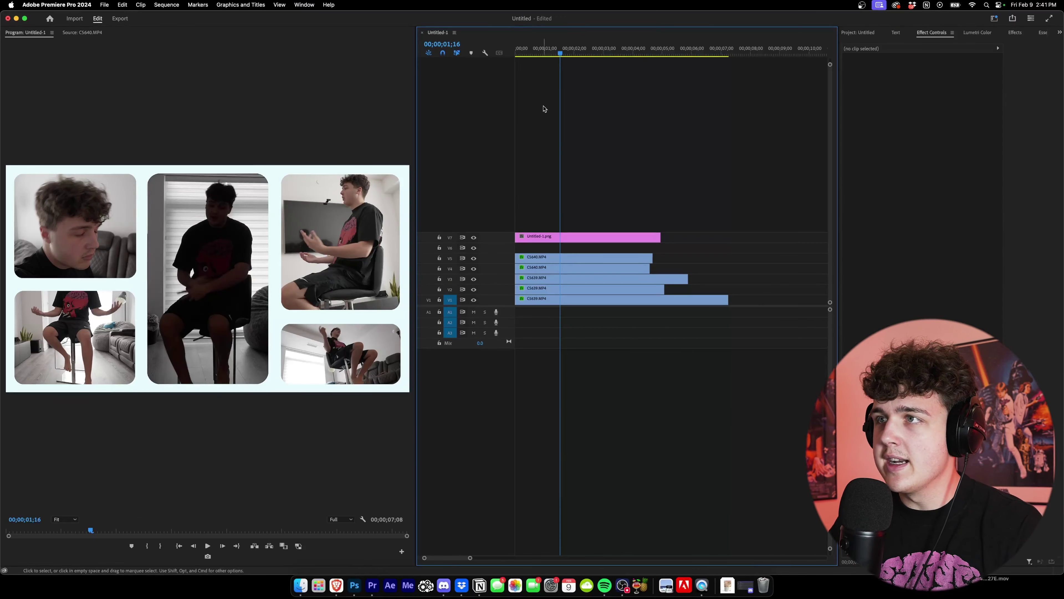
{"action": "key", "text": "d"}
Step: Select the centre C5639.MP4 clip on V1 and disable it, blacking out the centre panel
{"action": "left_click", "coordinate": [548, 54]}
{"action": "key", "text": "space"}
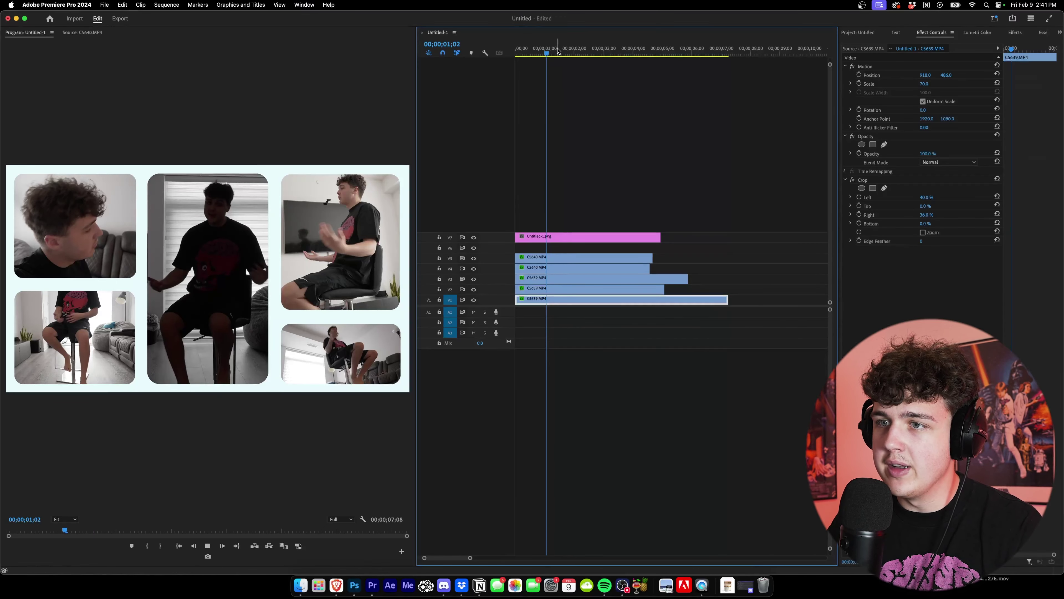
{"action": "left_click", "coordinate": [568, 50]}
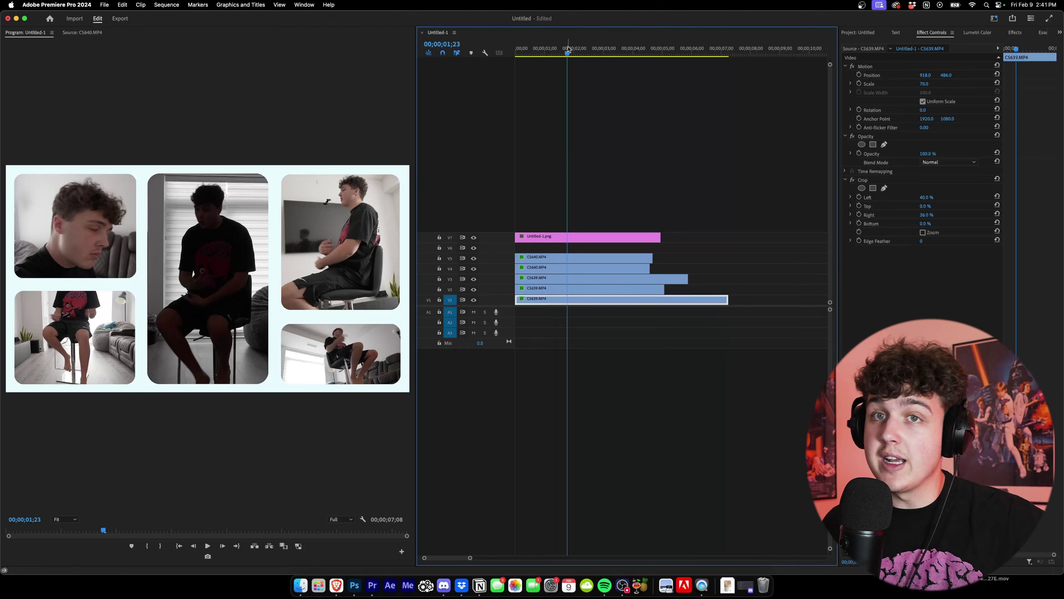
{"action": "key", "text": "space"}
{"action": "key", "text": "space"}
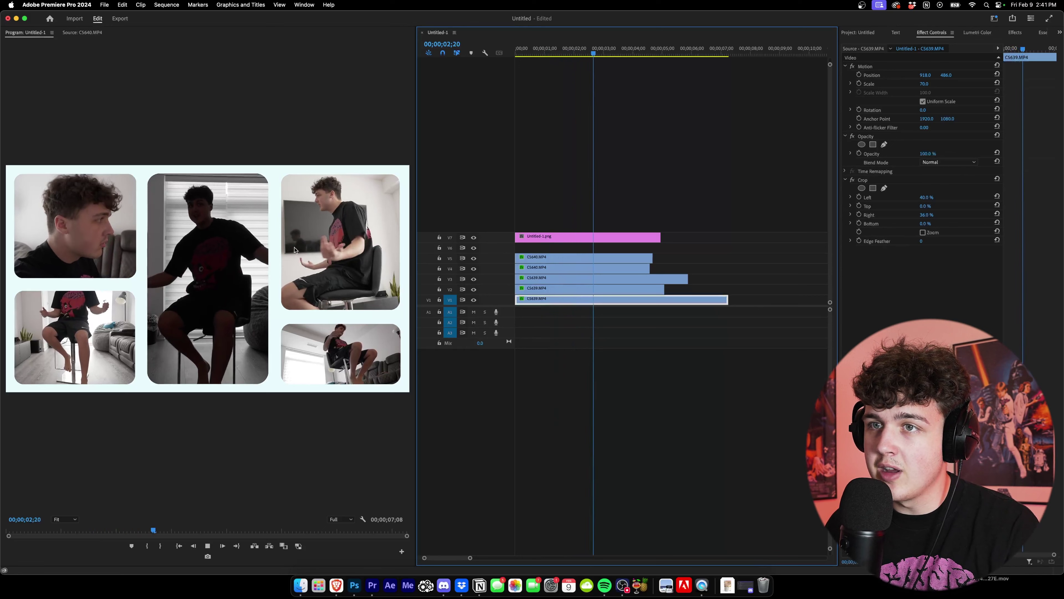
{"action": "key", "text": "shift+super+e"}
{"action": "key", "text": "shift+super+e"}
{"action": "key", "text": "shift+super+e"}
{"action": "key", "text": "shift+super+e"}
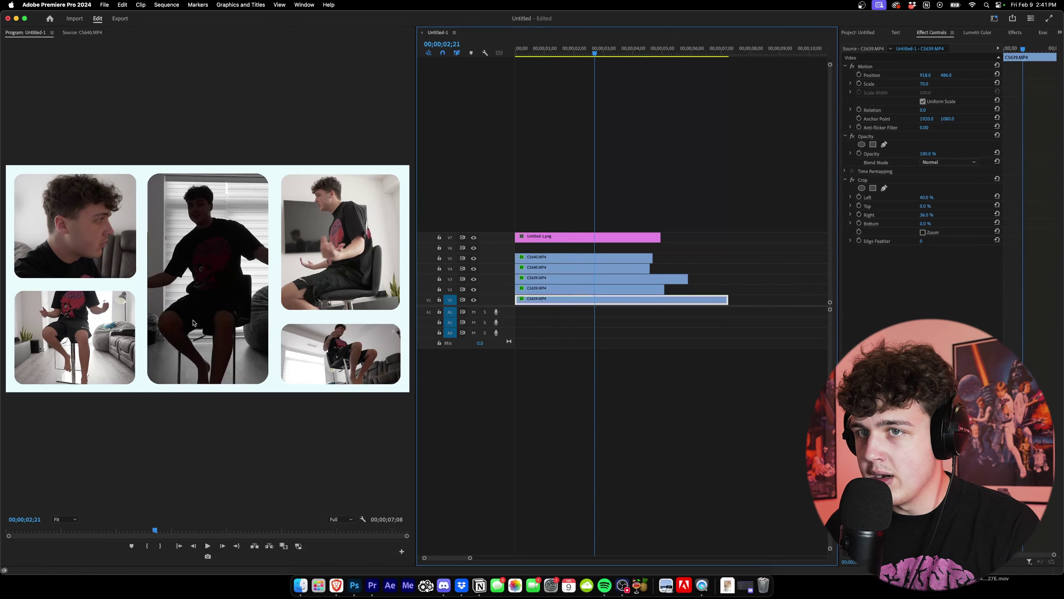
{"action": "key", "text": "shift+super+e"}
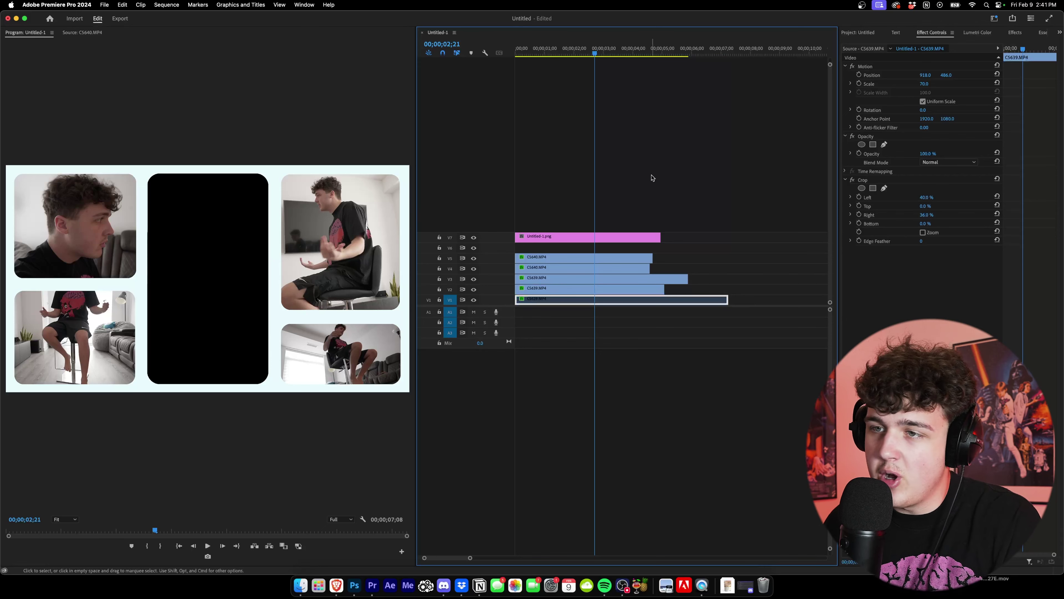
Step: Re-enable the V1 clip and, in Lumetri Basic Correction, lift shadows, lower contrast, and set whites to 41.5
{"action": "key", "text": "shift+super+e"}
{"action": "left_click", "coordinate": [978, 32]}
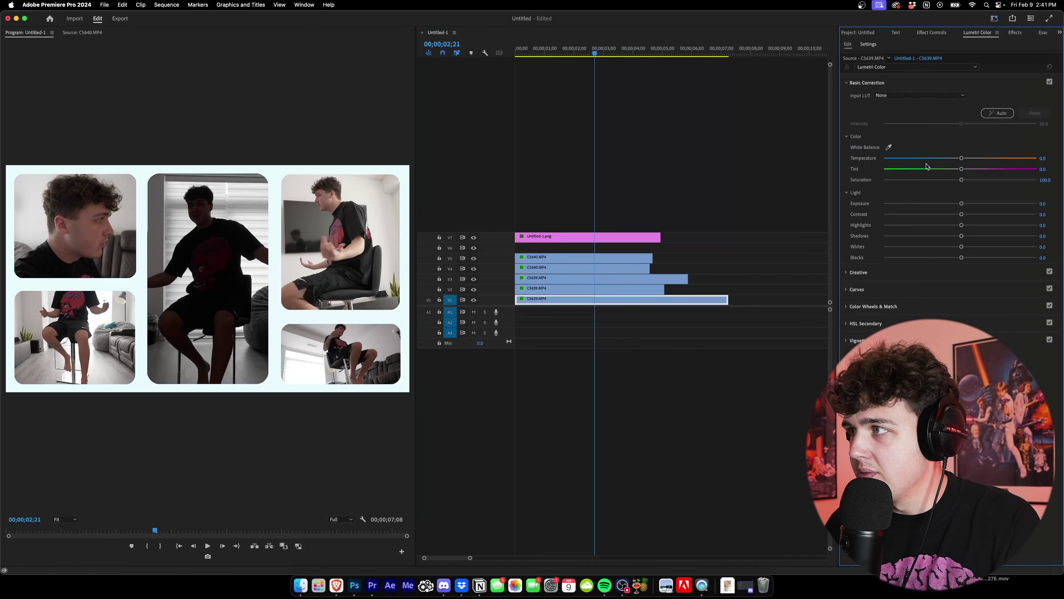
{"action": "left_click_drag", "start_coordinate": [981, 237], "coordinate": [1022, 234]}
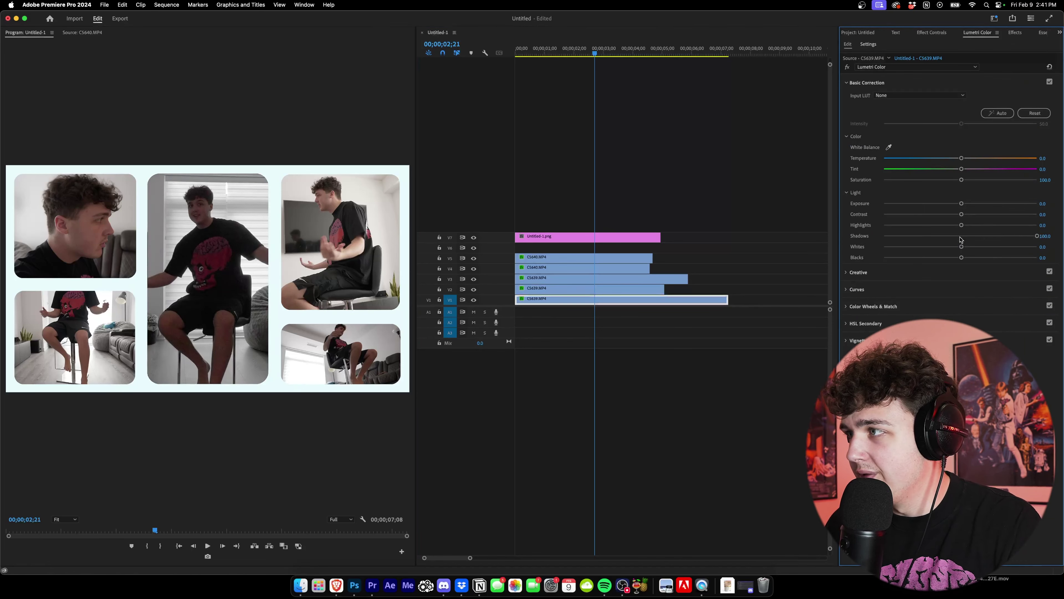
{"action": "left_click_drag", "start_coordinate": [961, 215], "coordinate": [932, 216]}
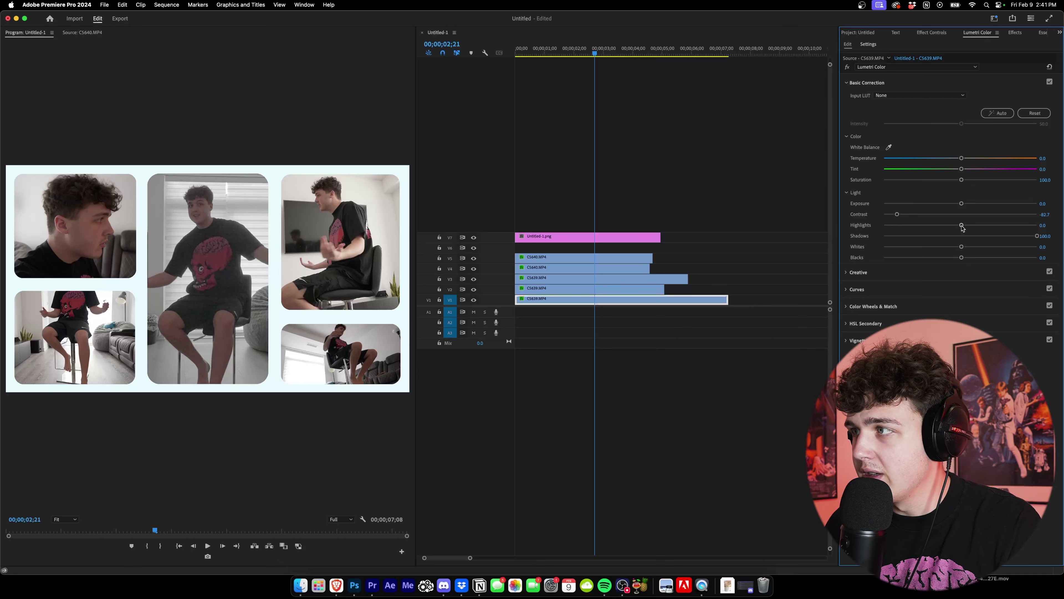
{"action": "mouse_move", "coordinate": [961, 247]}
{"action": "left_mouse_down"}
{"action": "mouse_move", "coordinate": [992, 247]}
{"action": "mouse_move", "coordinate": [944, 258]}
{"action": "mouse_move", "coordinate": [958, 258]}
{"action": "left_mouse_up"}
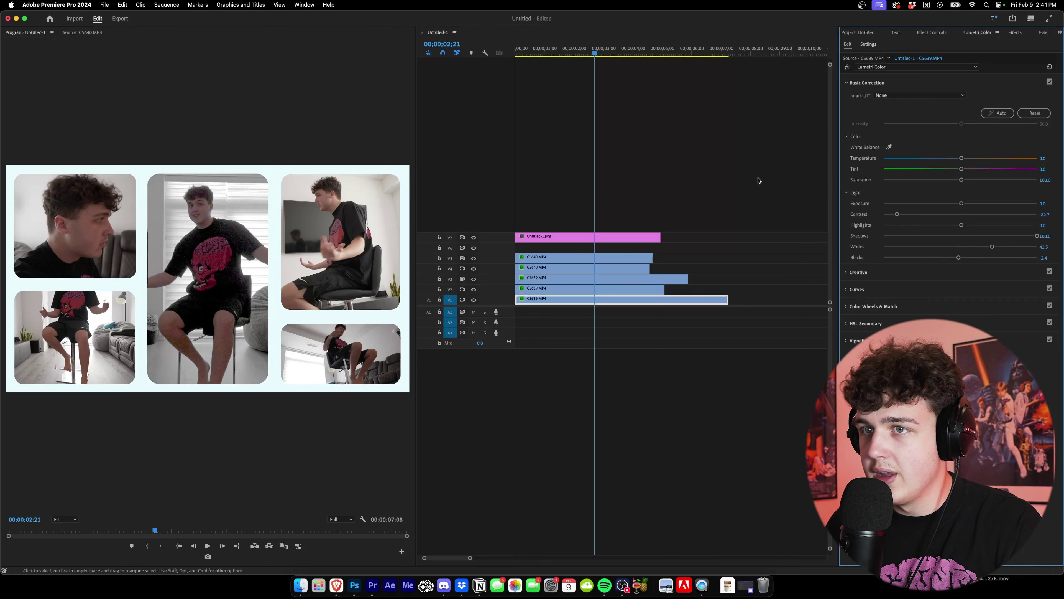
{"action": "key", "text": "space"}
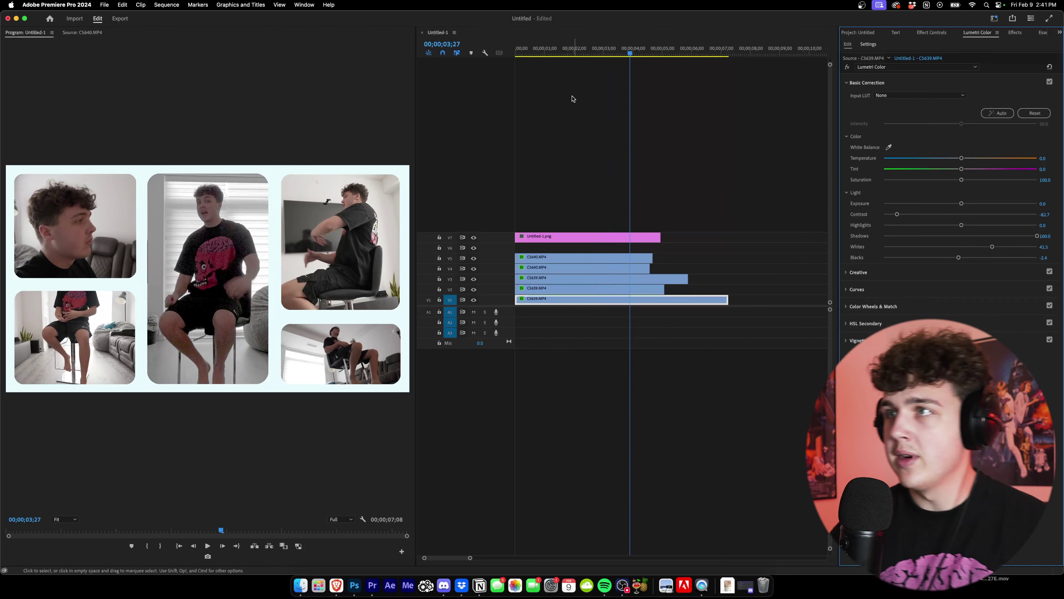
{"action": "left_click", "coordinate": [518, 48]}
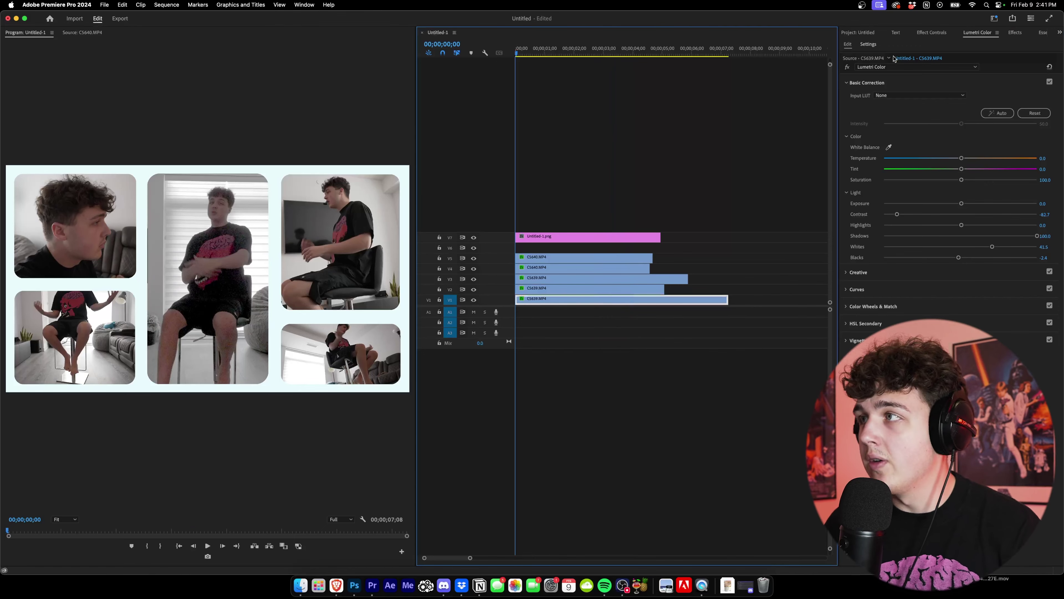
Step: Bring up the Project: Untitled panel to view the media bin
{"action": "left_click", "coordinate": [870, 33]}
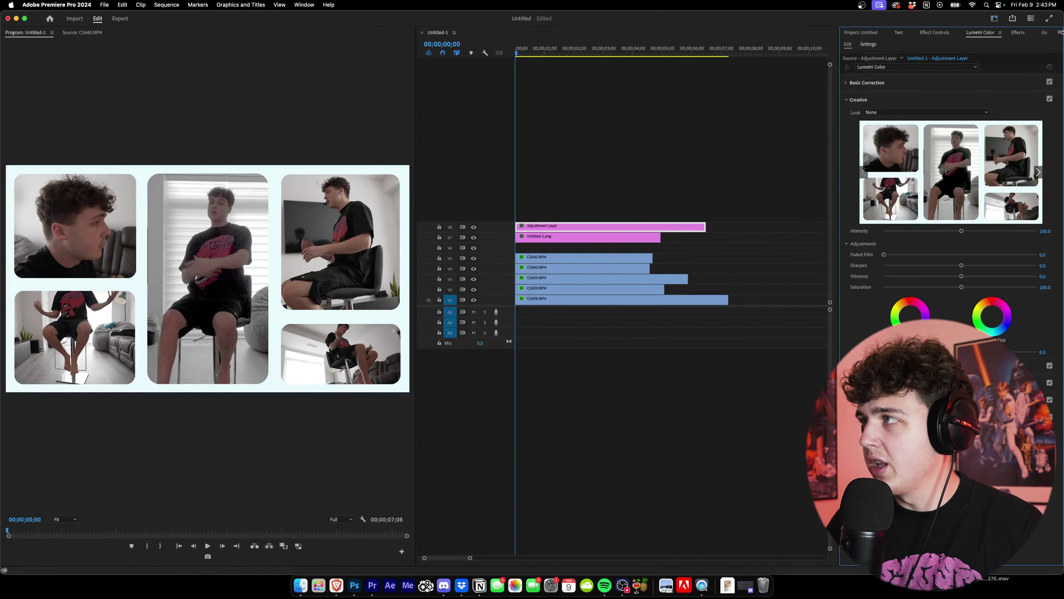
Step: Load FILM4.cube from the TINYTAPES ULTIMATE LUT PACK as the adjustment layer's Creative look
{"action": "left_click", "coordinate": [875, 99]}
{"action": "left_click", "coordinate": [868, 101]}
{"action": "left_click", "coordinate": [879, 113]}
{"action": "left_click", "coordinate": [880, 139]}
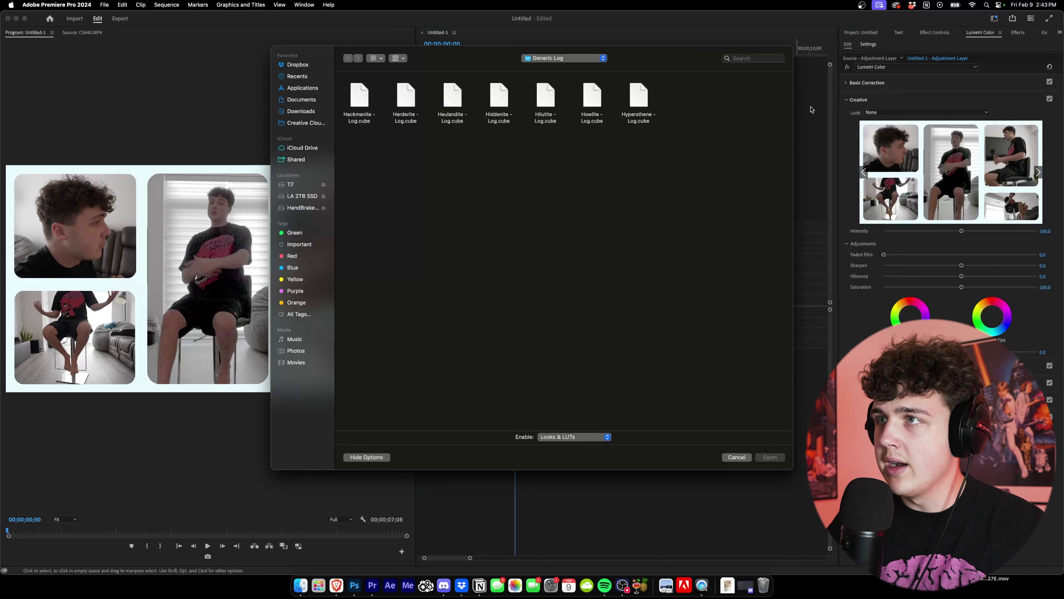
{"action": "double_click", "coordinate": [456, 254]}
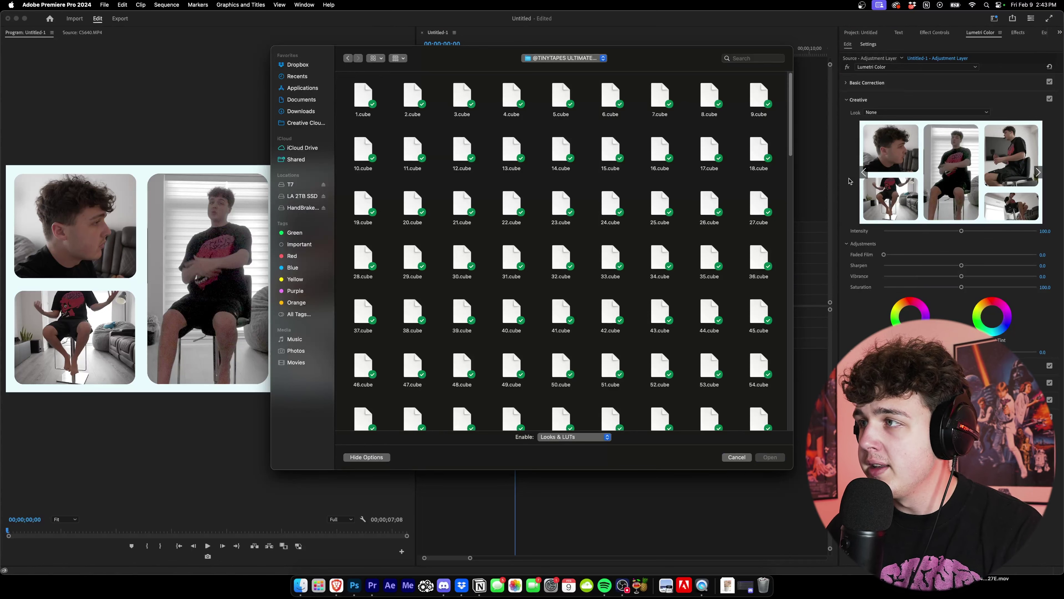
{"action": "left_click_drag", "start_coordinate": [790, 148], "coordinate": [632, 428]}
{"action": "double_click", "coordinate": [561, 396]}
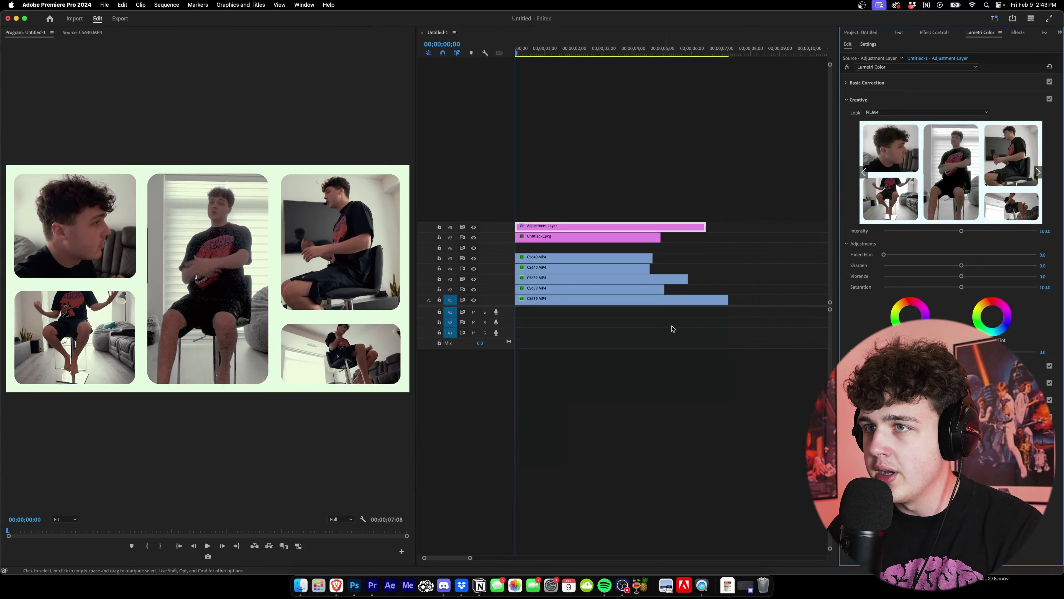
{"action": "left_click", "coordinate": [695, 295]}
{"action": "key", "text": "space"}
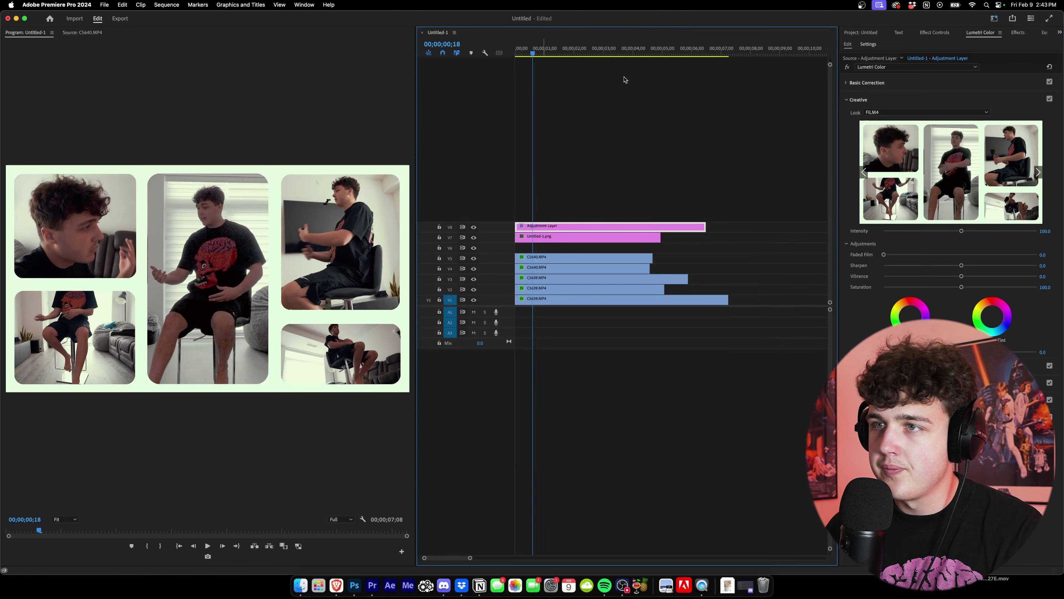
Step: Expand the adjustment layer's Basic Correction and set highlights to 40.9
{"action": "left_click", "coordinate": [858, 99]}
{"action": "left_click", "coordinate": [867, 83]}
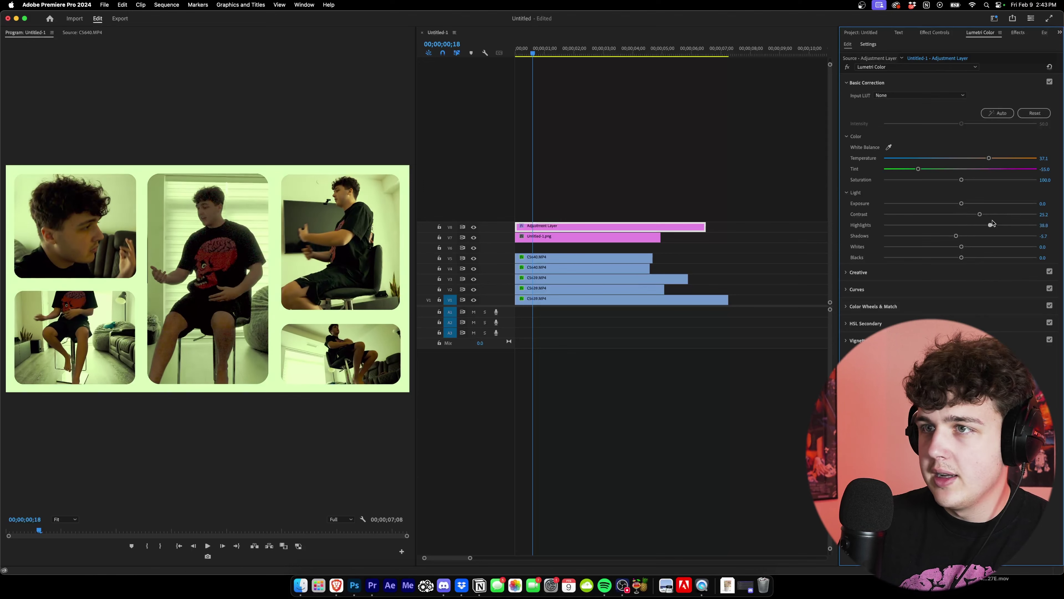
{"action": "mouse_move", "coordinate": [996, 223]}
{"action": "left_mouse_down"}
{"action": "mouse_move", "coordinate": [1005, 223]}
{"action": "mouse_move", "coordinate": [994, 224]}
{"action": "left_mouse_up"}
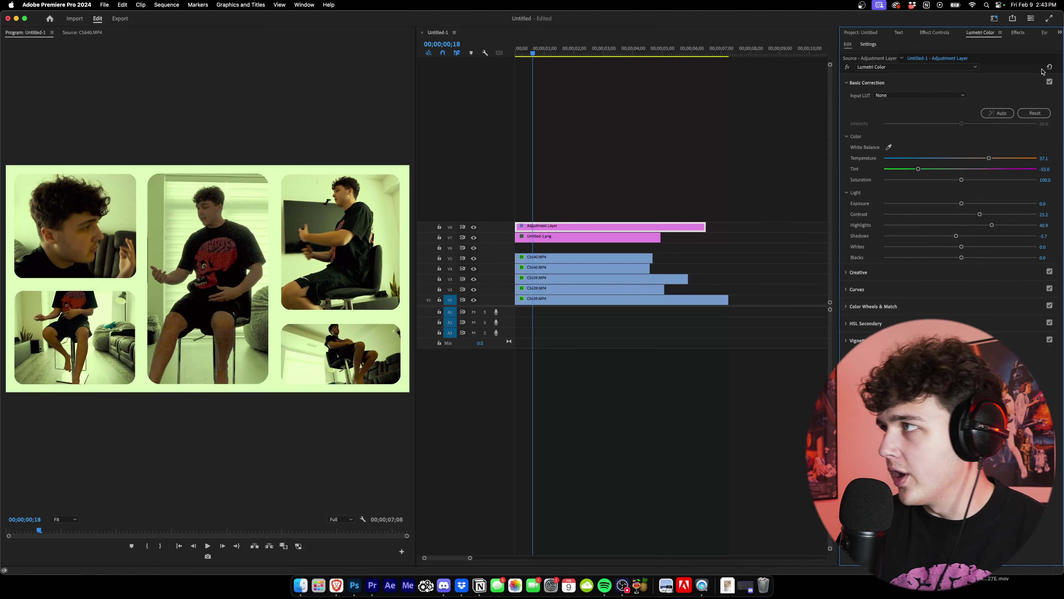
{"action": "key", "text": "shift+1"}
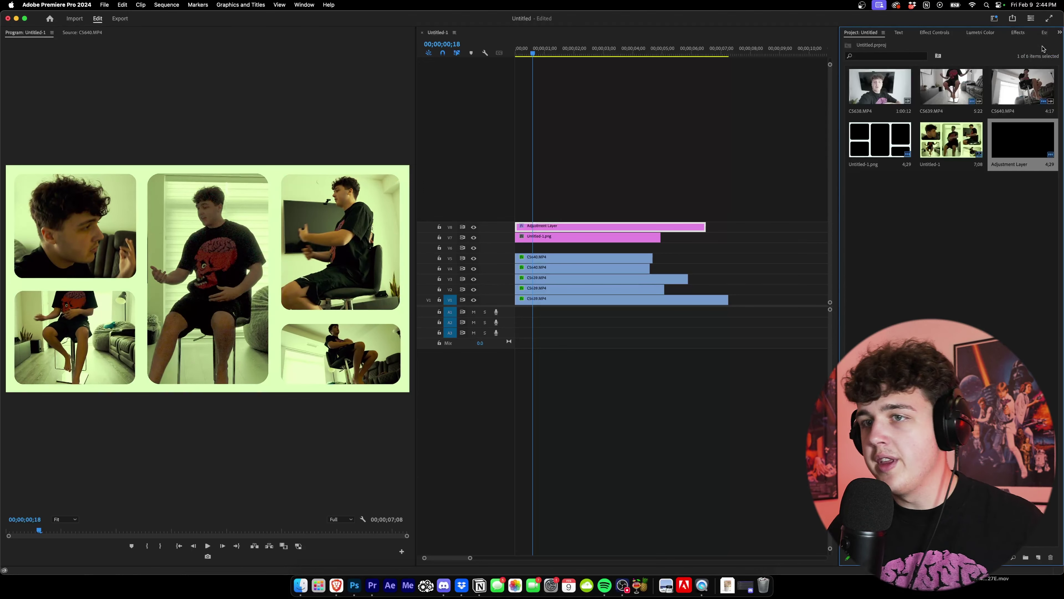
Step: Nest the five collage clips on V1–V5 into Nested Sequence 01
{"action": "left_click_drag", "start_coordinate": [712, 310], "coordinate": [563, 252]}
{"action": "right_click", "coordinate": [565, 263]}
{"action": "left_click", "coordinate": [604, 369]}
{"action": "left_click", "coordinate": [565, 307]}
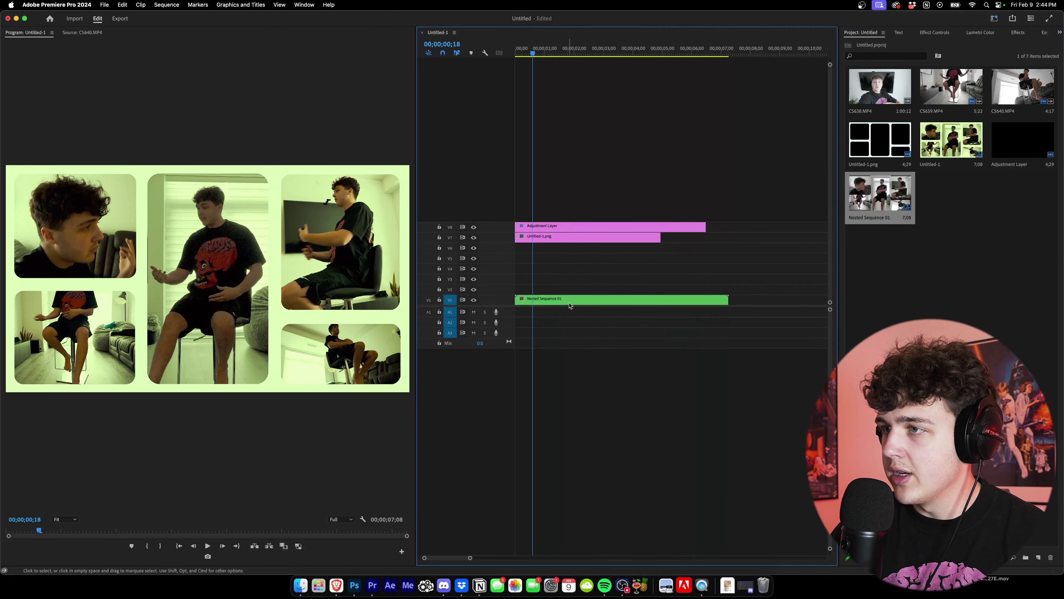
Step: Apply Dehancer Pro v1.3 to Nested Sequence 01 and widen the program monitor
{"action": "left_click", "coordinate": [1017, 33]}
{"action": "left_click", "coordinate": [843, 43]}
{"action": "type", "text": "dehan"}
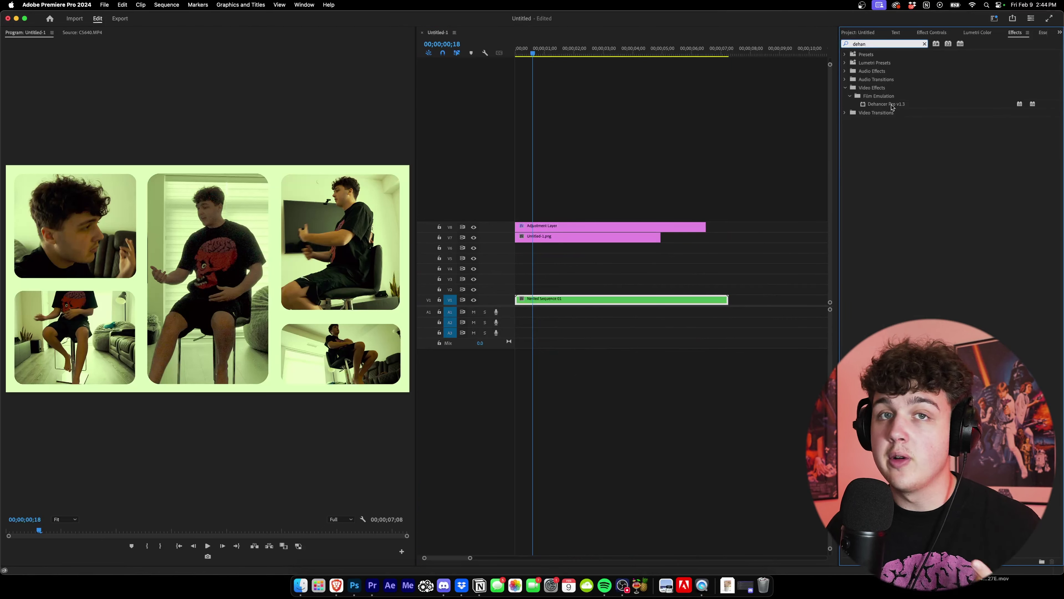
{"action": "left_click_drag", "start_coordinate": [892, 107], "coordinate": [666, 296]}
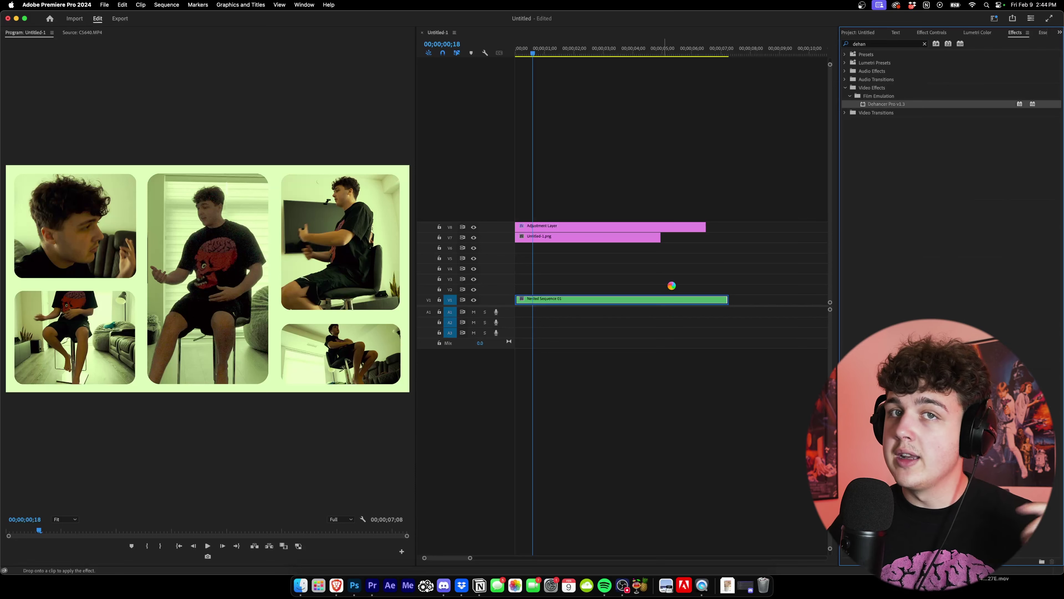
{"action": "left_click_drag", "start_coordinate": [671, 285], "coordinate": [672, 288]}
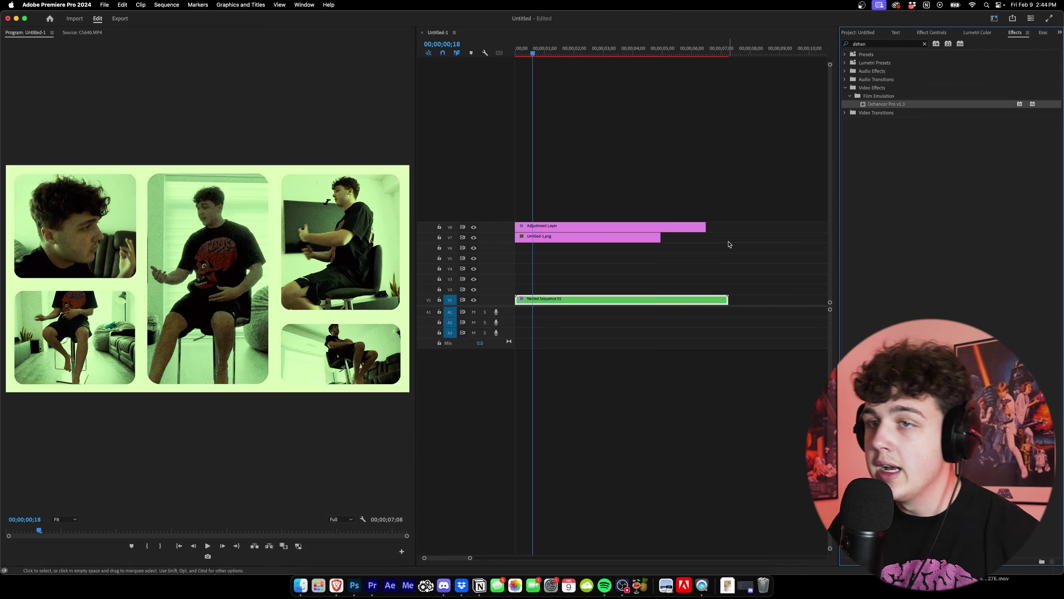
{"action": "left_click_drag", "start_coordinate": [417, 259], "coordinate": [677, 259]}
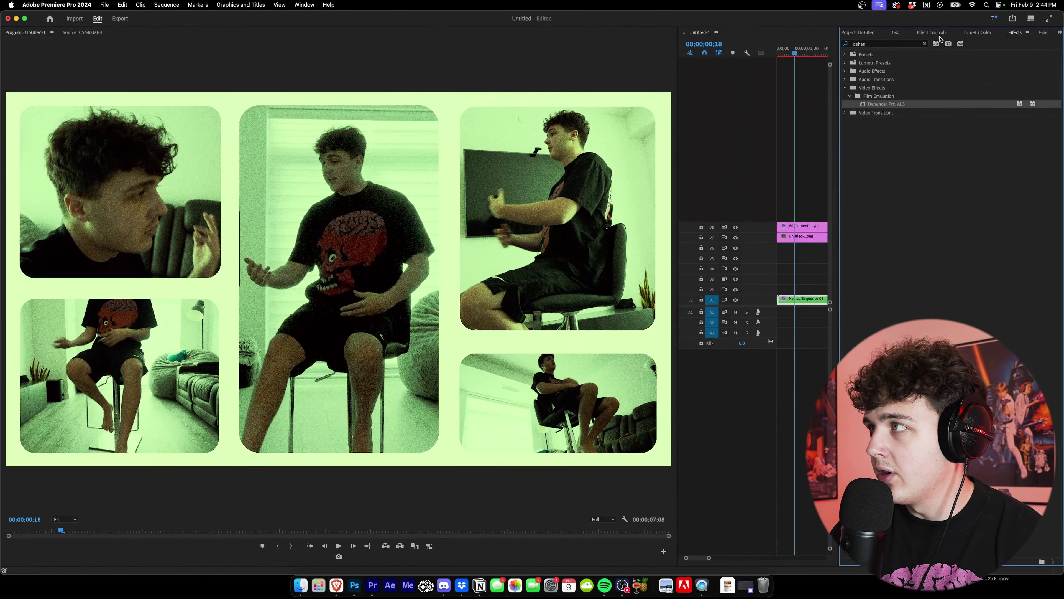
Step: Select Nested Sequence 01 in Effect Controls and inspect Dehancer's input colour space options
{"action": "left_click", "coordinate": [934, 33]}
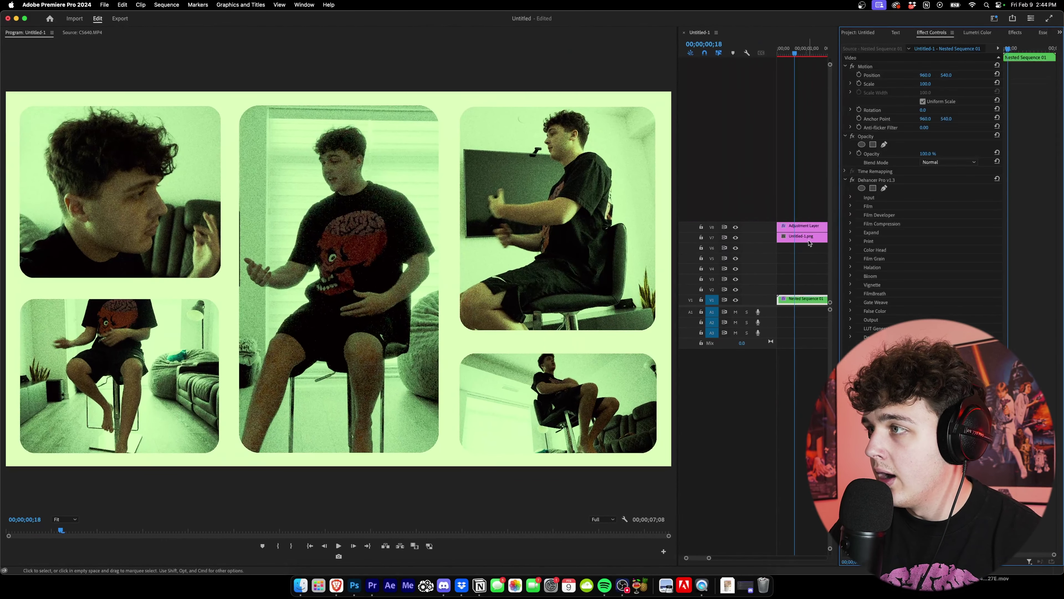
{"action": "left_click", "coordinate": [812, 227]}
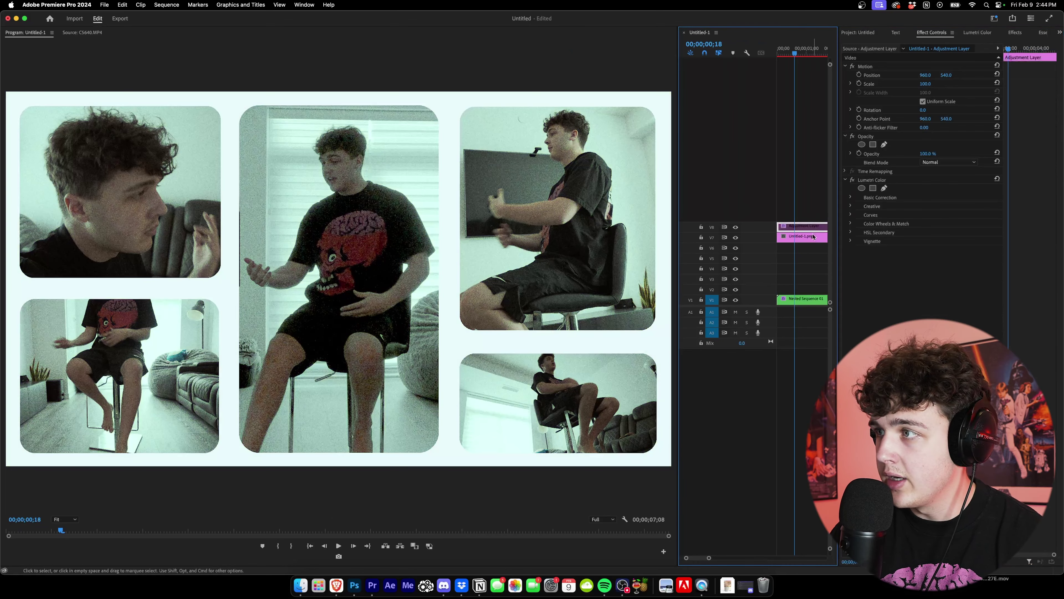
{"action": "key", "text": "d"}
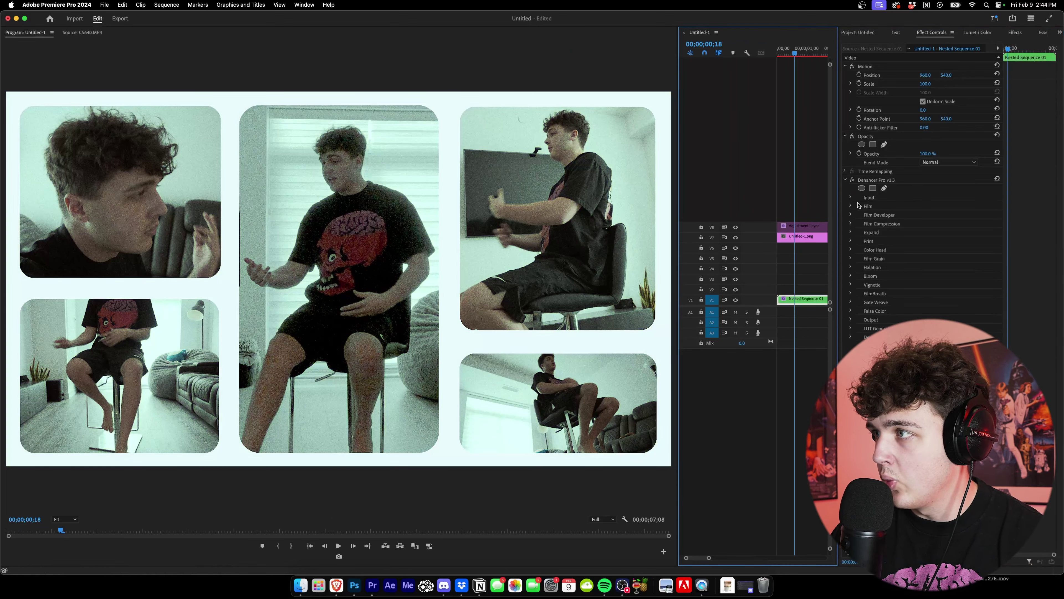
{"action": "left_click", "coordinate": [850, 197]}
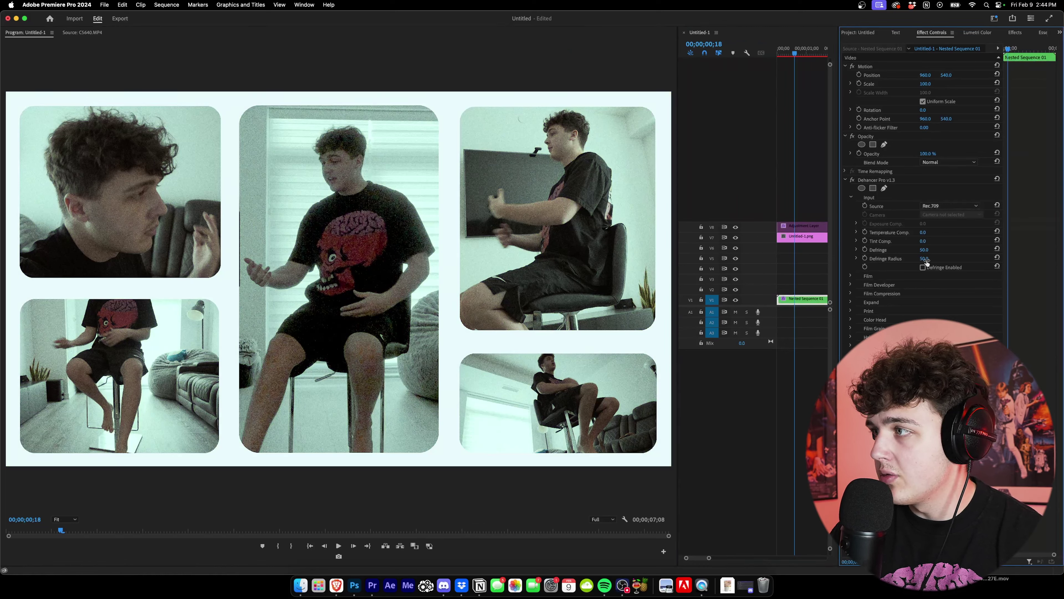
{"action": "left_click", "coordinate": [932, 206]}
{"action": "left_click", "coordinate": [943, 206]}
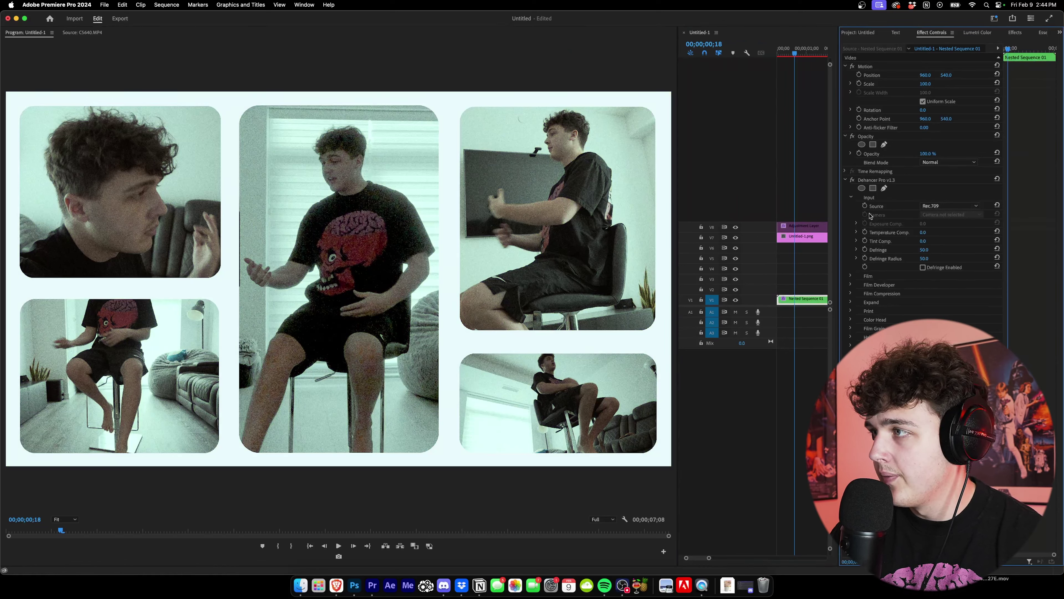
{"action": "left_click", "coordinate": [851, 197]}
Step: Keep Dehancer's input source set to Rec.709
{"action": "left_click", "coordinate": [851, 205]}
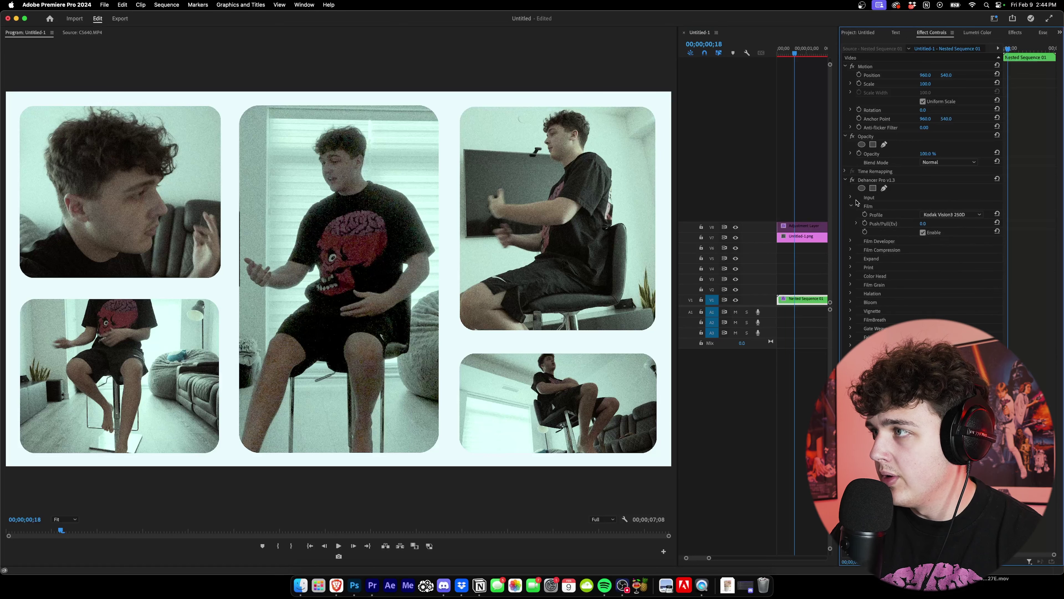
{"action": "left_click", "coordinate": [851, 197]}
{"action": "left_click", "coordinate": [948, 206]}
{"action": "left_click", "coordinate": [952, 268]}
{"action": "left_click", "coordinate": [948, 207]}
{"action": "left_click", "coordinate": [962, 215]}
{"action": "left_click", "coordinate": [850, 197]}
Step: Try Fujifilm Instax, Kodak Portra 160VC, Konica Minolta VX400 and Fujifilm FP-100c, settling on Kodak Color Plus 200
{"action": "left_click", "coordinate": [951, 215]}
{"action": "left_click", "coordinate": [948, 227]}
{"action": "left_click", "coordinate": [950, 215]}
{"action": "left_click", "coordinate": [951, 295]}
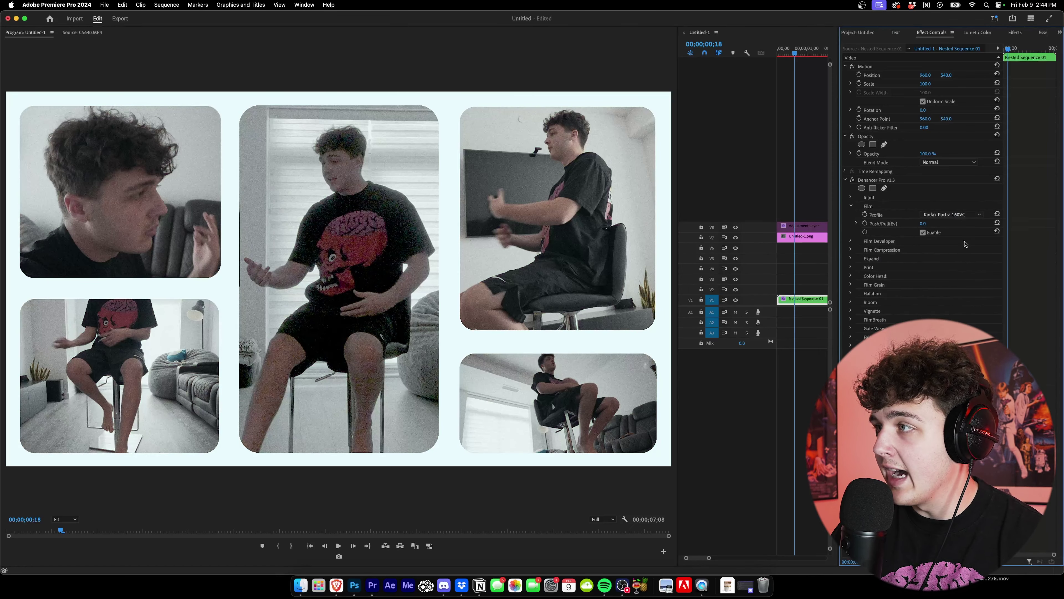
{"action": "left_click", "coordinate": [951, 214]}
{"action": "left_click", "coordinate": [950, 260]}
{"action": "left_click", "coordinate": [946, 215]}
{"action": "left_click", "coordinate": [945, 215]}
{"action": "left_click", "coordinate": [957, 214]}
{"action": "left_click", "coordinate": [949, 240]}
{"action": "left_click", "coordinate": [951, 217]}
{"action": "left_click", "coordinate": [949, 240]}
{"action": "left_click", "coordinate": [953, 215]}
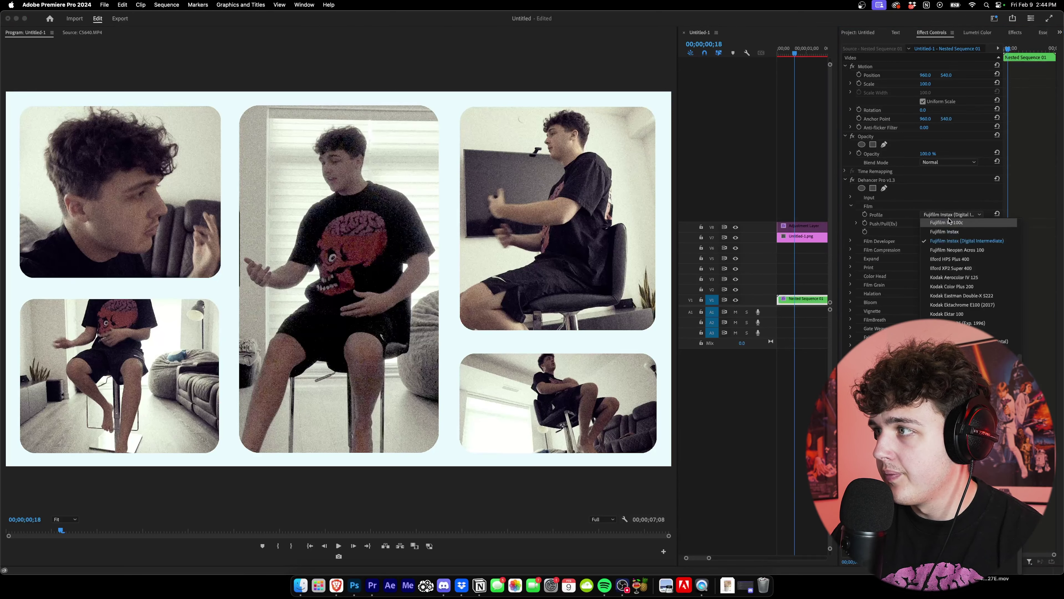
{"action": "left_click", "coordinate": [953, 223]}
{"action": "left_click", "coordinate": [953, 214]}
{"action": "left_click", "coordinate": [951, 252]}
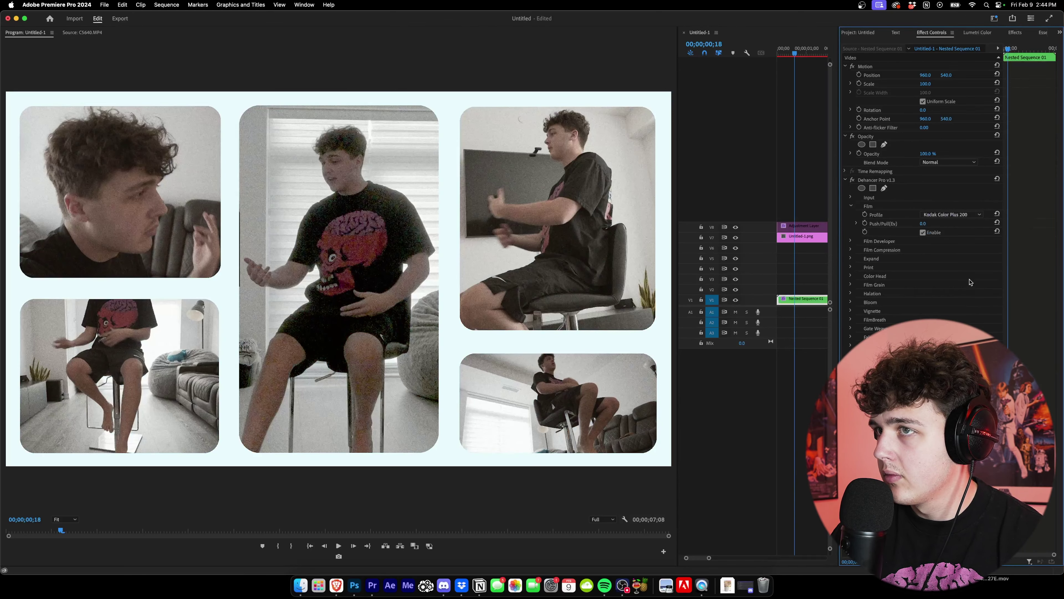
{"action": "left_click", "coordinate": [851, 268]}
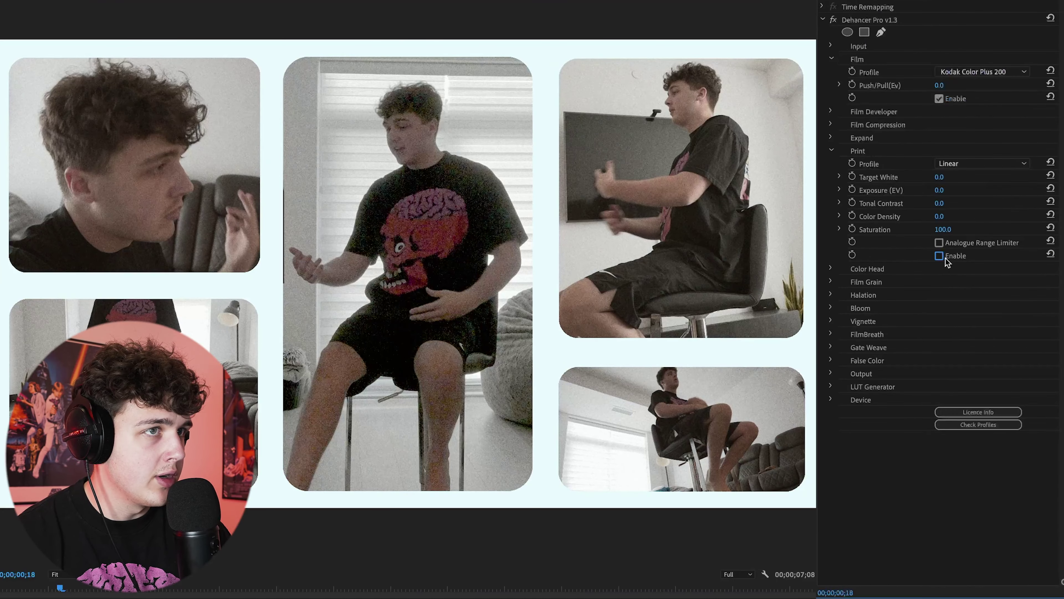
Step: Enable Dehancer Film Grain, comparing it on and off, and edit its Amount value
{"action": "left_click", "coordinate": [836, 151]}
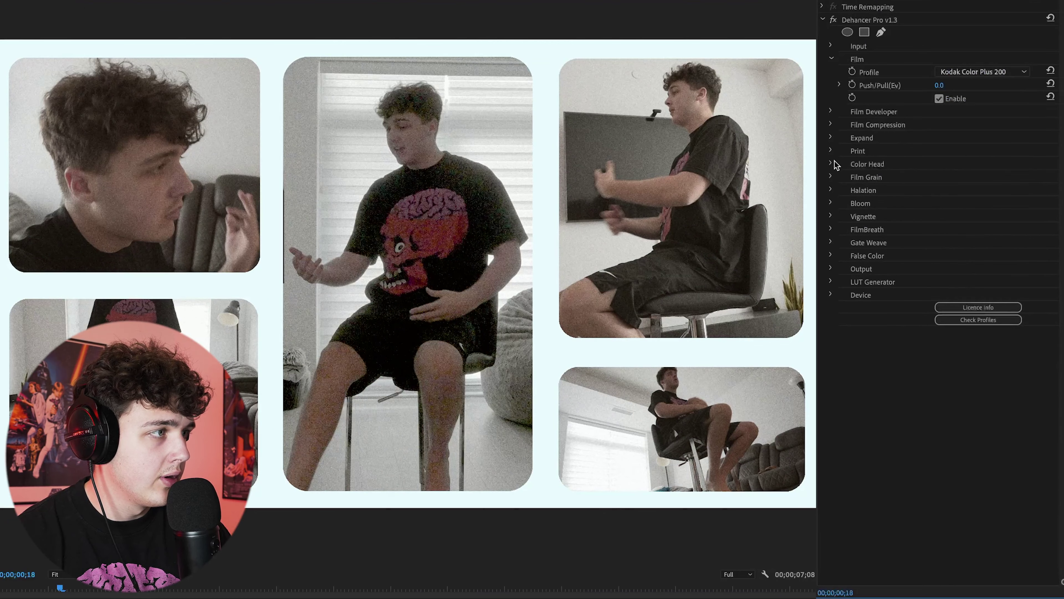
{"action": "left_click", "coordinate": [831, 176]}
{"action": "left_click", "coordinate": [939, 308]}
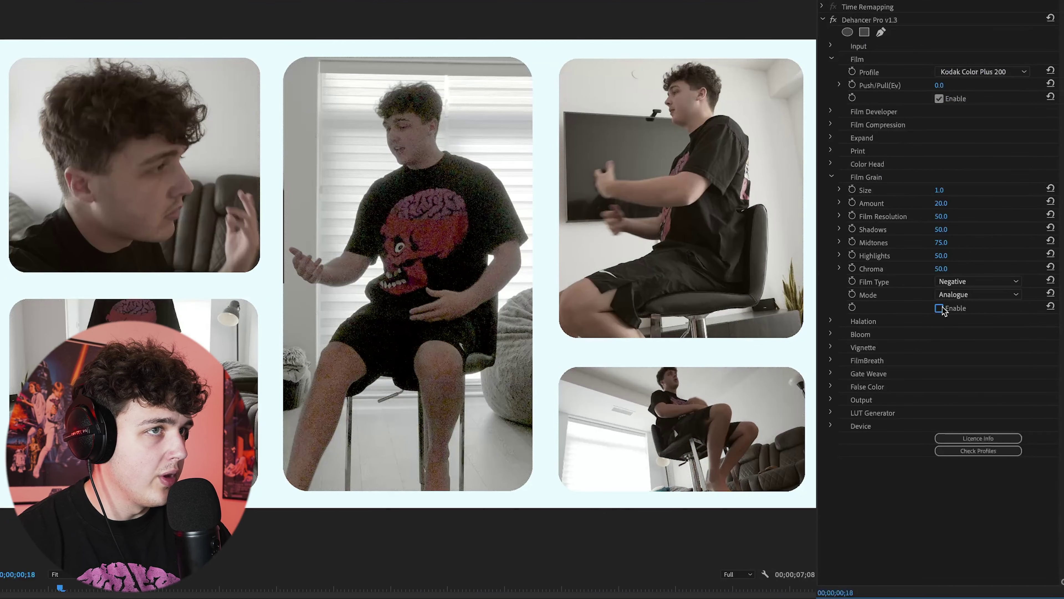
{"action": "left_click", "coordinate": [939, 308]}
{"action": "left_click", "coordinate": [939, 308]}
{"action": "left_click", "coordinate": [939, 308]}
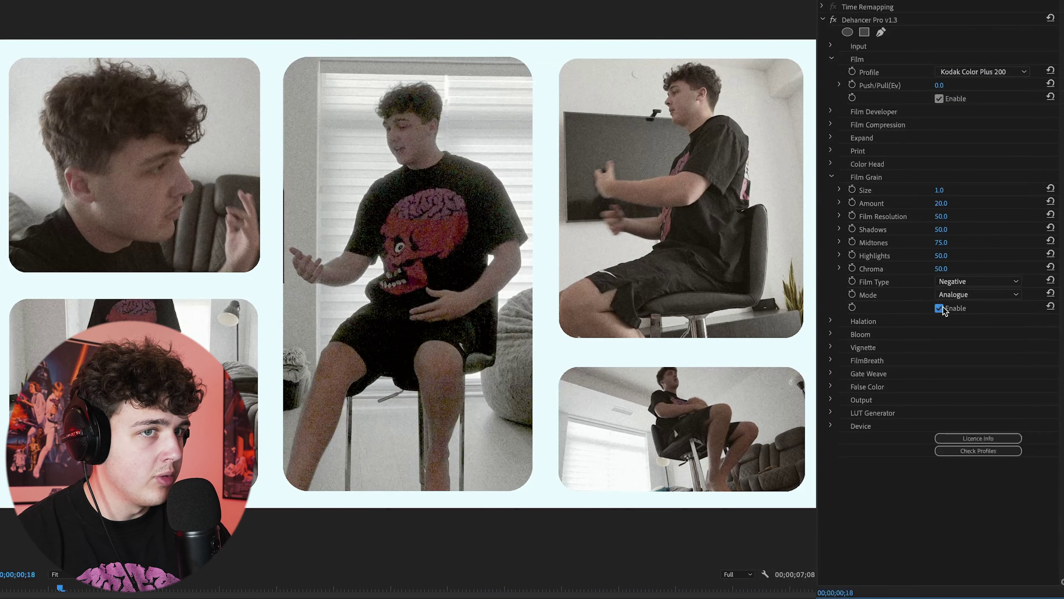
{"action": "left_click", "coordinate": [940, 203]}
{"action": "type", "text": "0"}
{"action": "key", "text": "Return"}
{"action": "left_click", "coordinate": [939, 308]}
{"action": "left_click", "coordinate": [939, 309]}
Step: Expand Halation and Bloom and switch Bloom on
{"action": "left_click", "coordinate": [832, 177]}
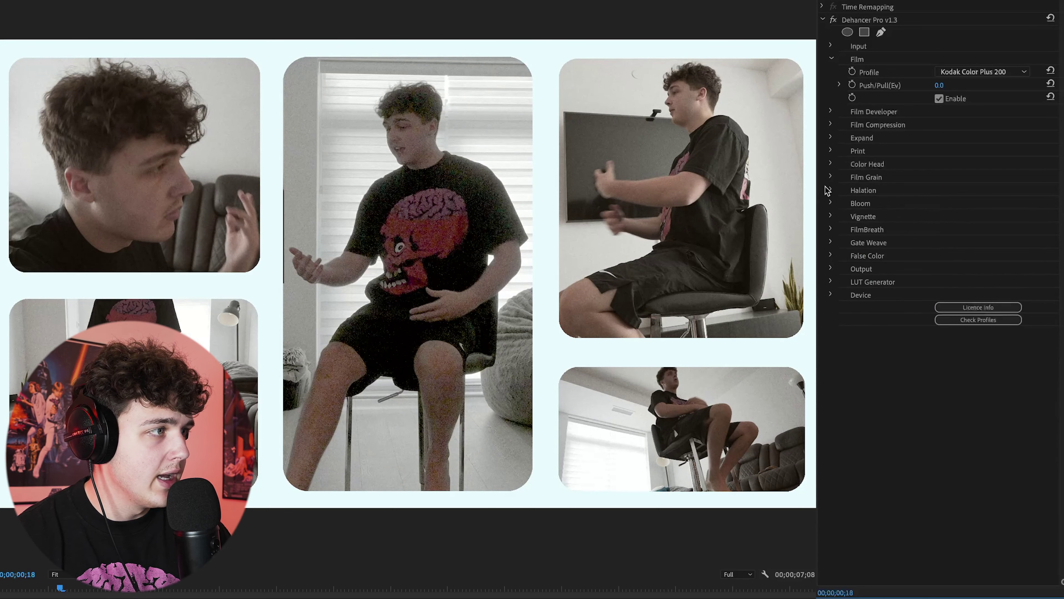
{"action": "left_click", "coordinate": [831, 190]}
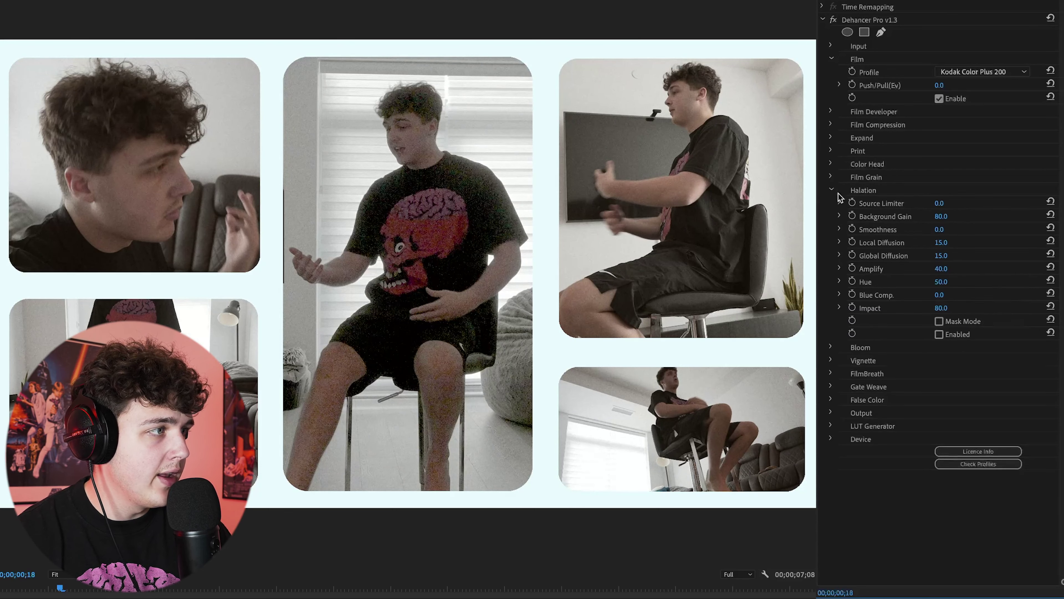
{"action": "left_click", "coordinate": [832, 346]}
{"action": "left_click", "coordinate": [939, 478]}
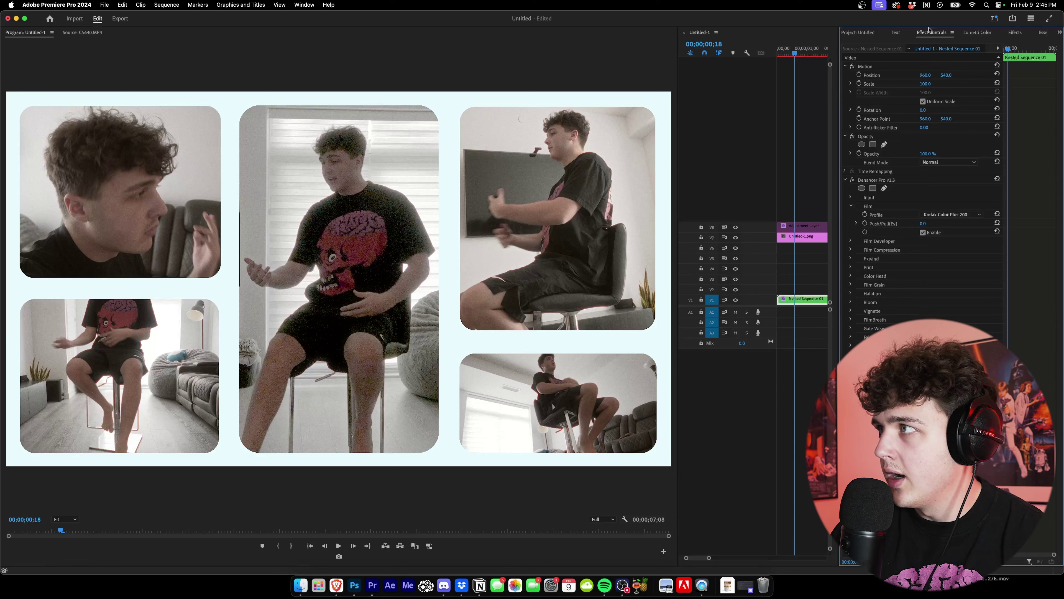
Step: Give Nested Sequence 01 Lumetri tint −30.6, contrast 33.5 and shadows −14.0, then play it back
{"action": "left_click", "coordinate": [977, 32]}
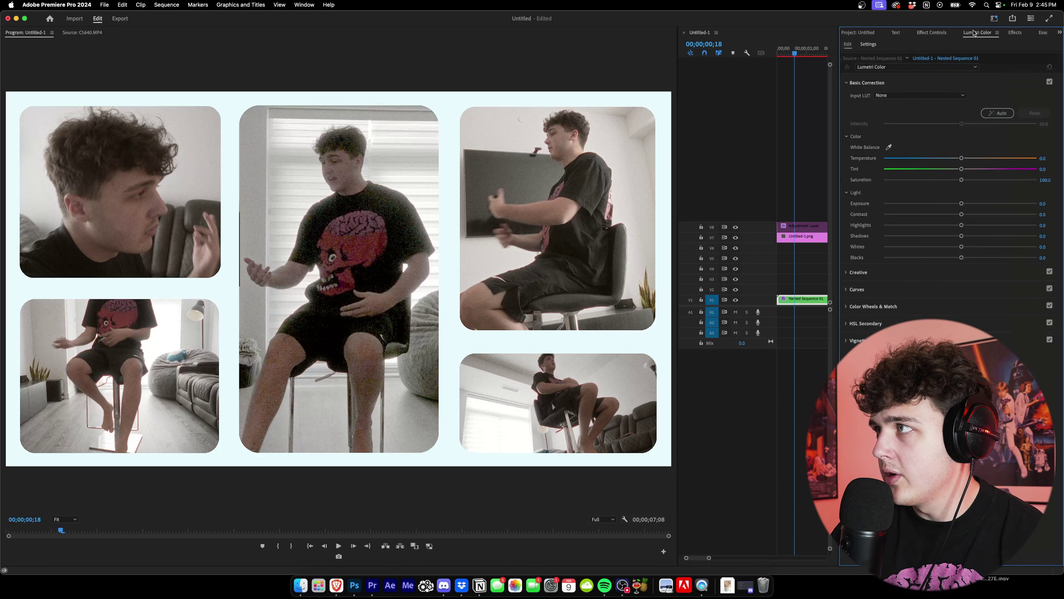
{"action": "left_click_drag", "start_coordinate": [962, 169], "coordinate": [984, 158]}
{"action": "left_click_drag", "start_coordinate": [962, 214], "coordinate": [949, 239]}
{"action": "key", "text": "space"}
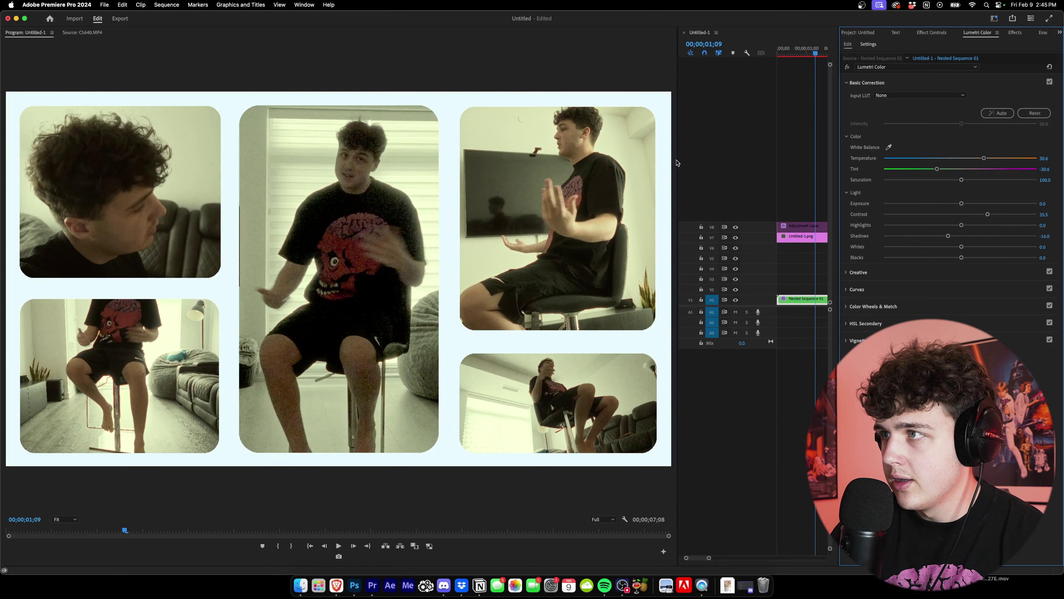
{"action": "key", "text": "space"}
{"action": "left_click_drag", "start_coordinate": [678, 159], "coordinate": [477, 160]}
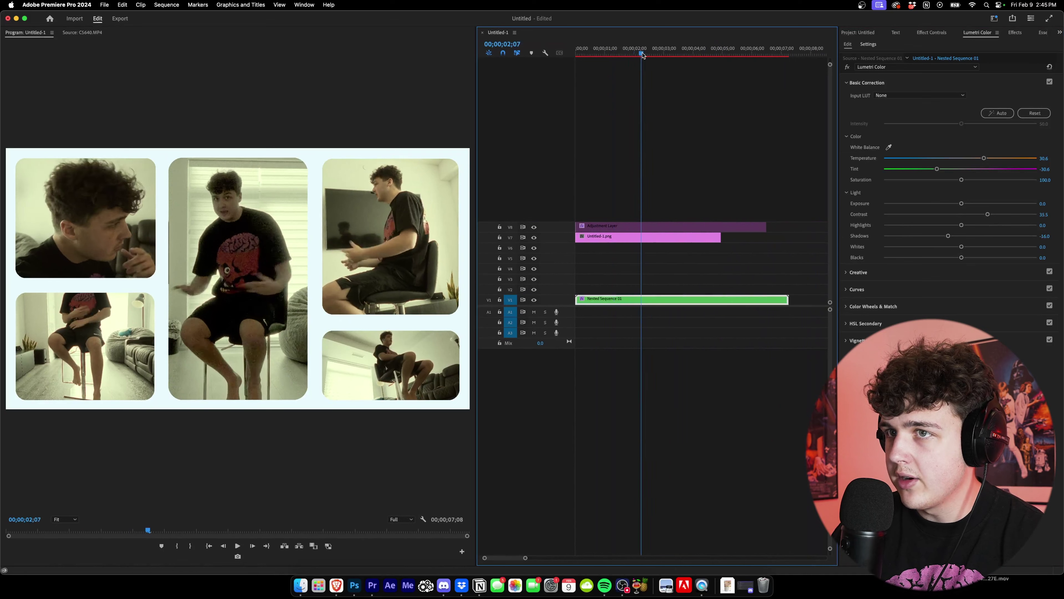
{"action": "left_click", "coordinate": [627, 57]}
{"action": "key", "text": "space"}
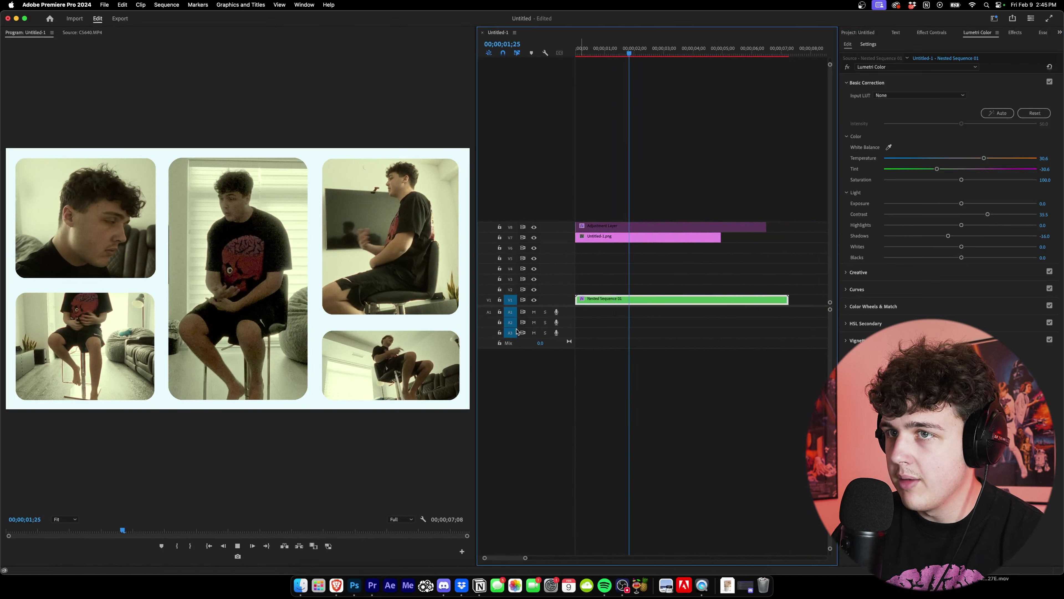
{"action": "left_click", "coordinate": [661, 54]}
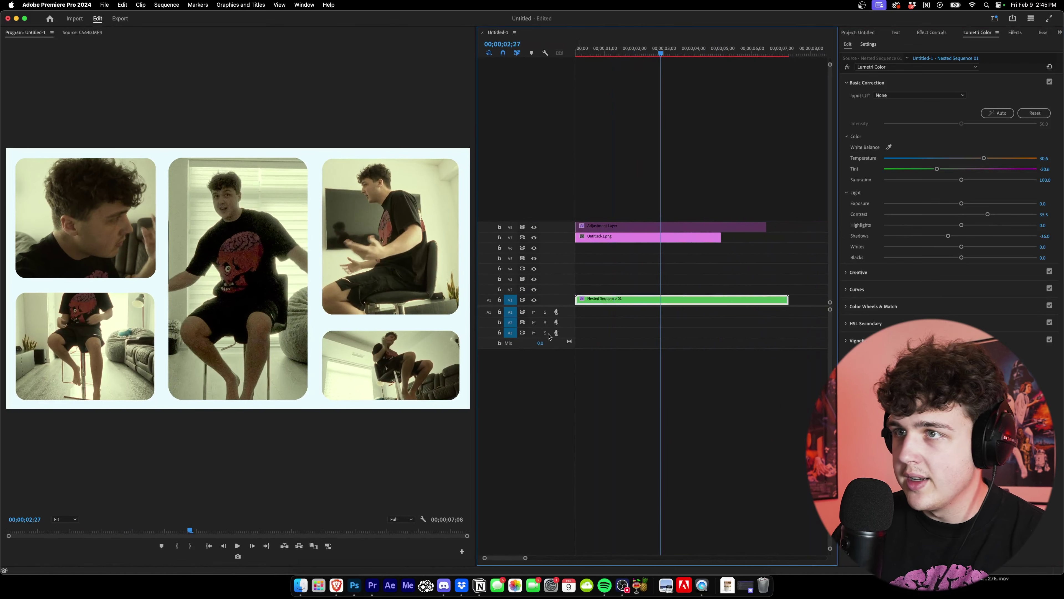
{"action": "mouse_move", "coordinate": [659, 54]}
{"action": "left_mouse_down"}
{"action": "mouse_move", "coordinate": [670, 54]}
{"action": "mouse_move", "coordinate": [646, 53]}
{"action": "left_mouse_up"}
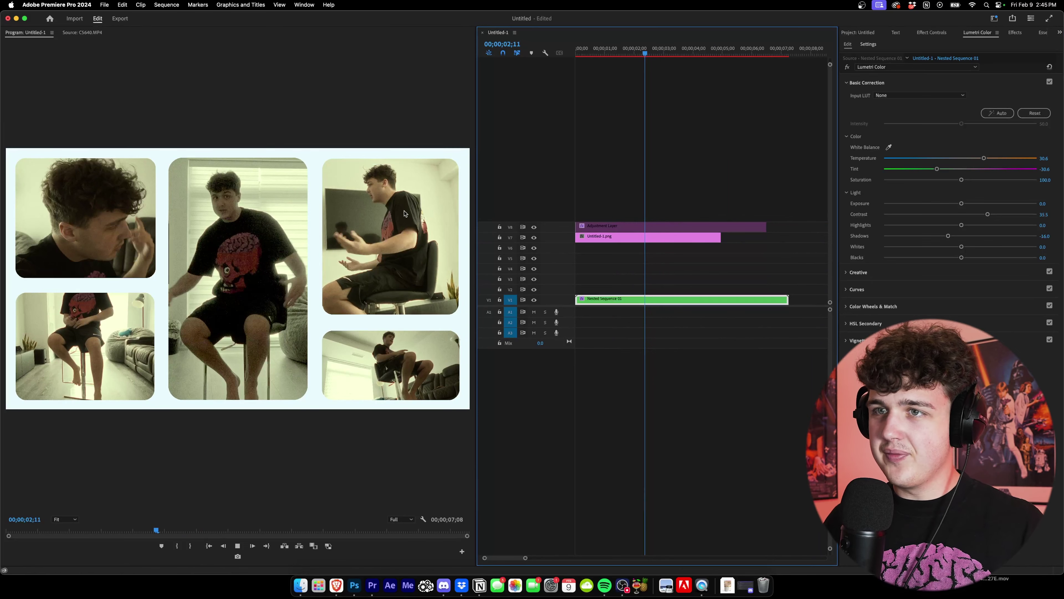
{"action": "key", "text": "space"}
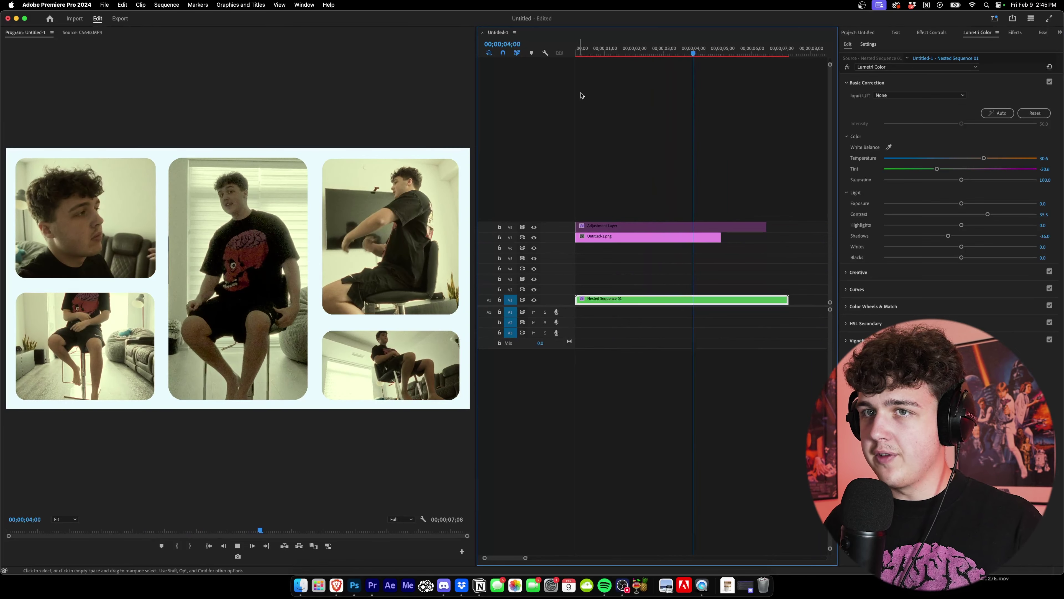
{"action": "left_click", "coordinate": [605, 52]}
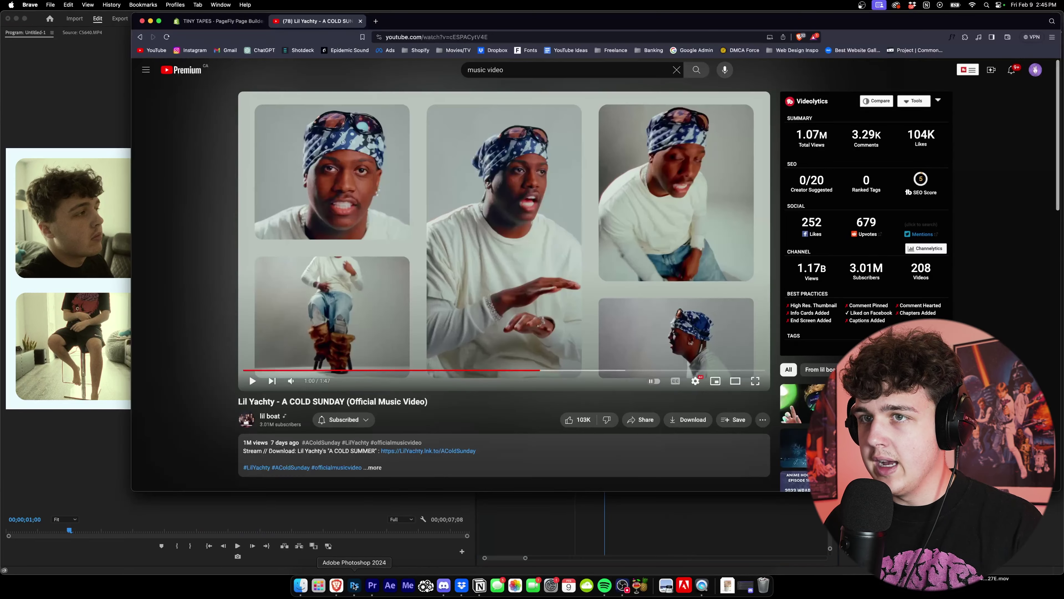
{"action": "left_click", "coordinate": [336, 585]}
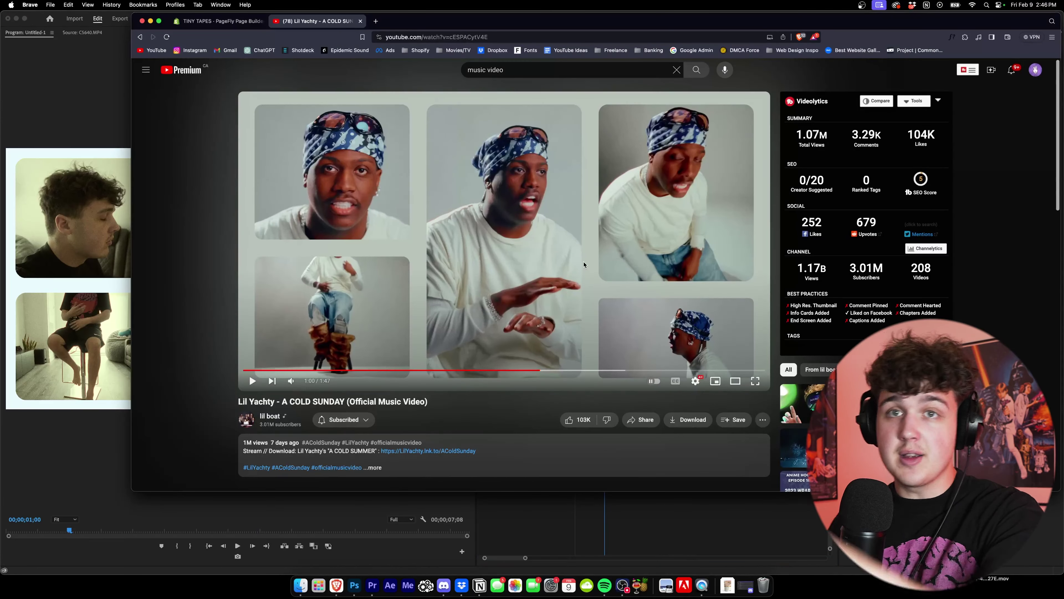
{"action": "left_click", "coordinate": [104, 148]}
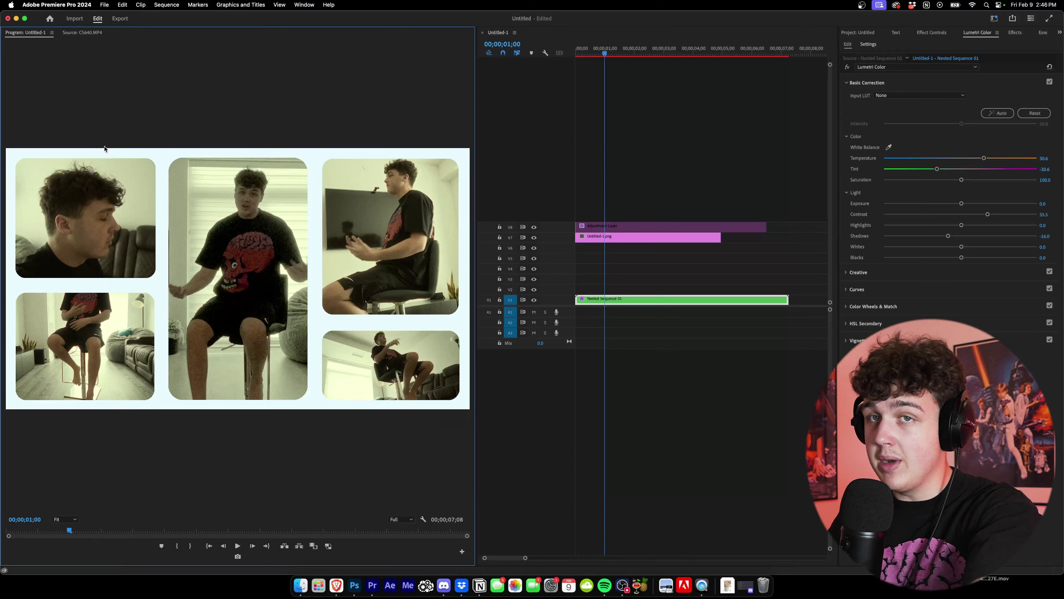